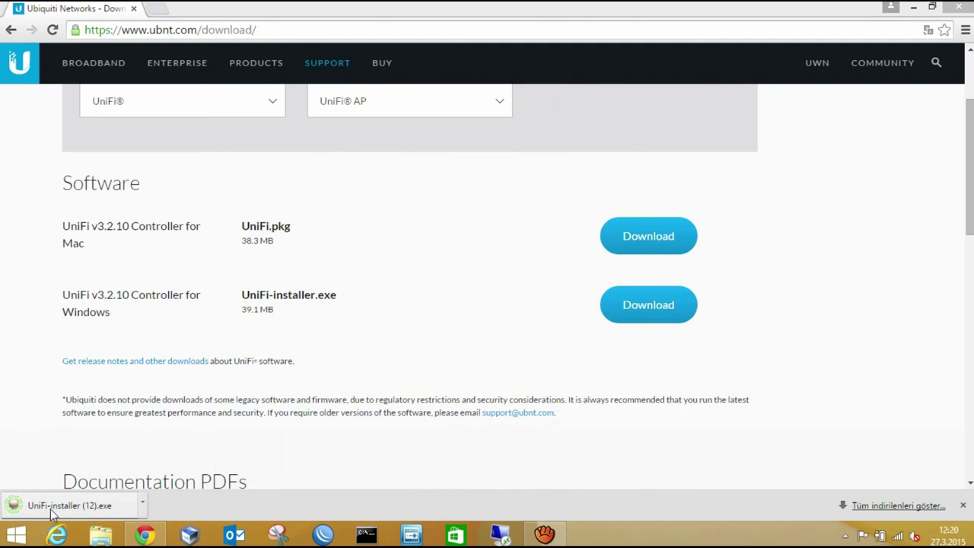
# Launch the downloaded UniFi-installer.exe to start the UniFi Setup wizard.
pyautogui.click(50, 507)
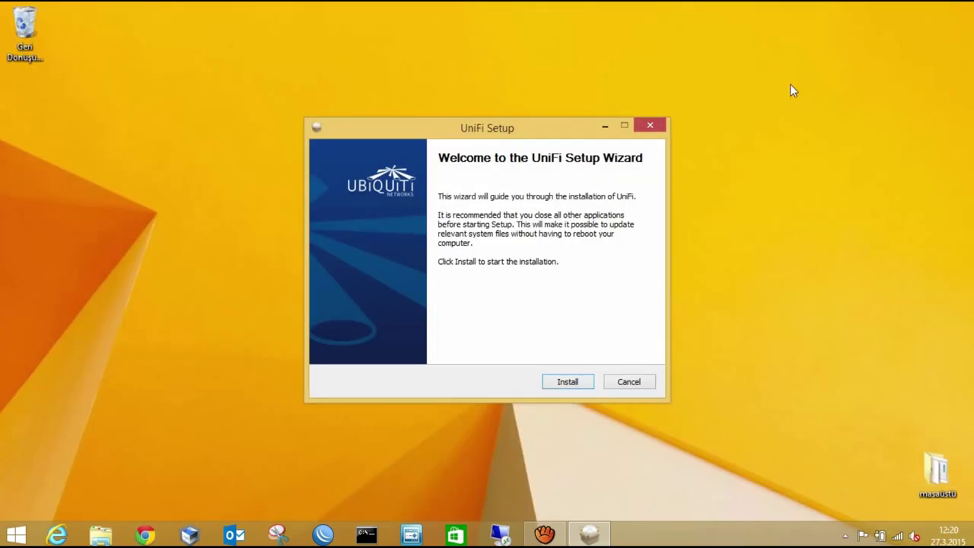
# Install UniFi, finish with the controller auto-started, and launch its management page in the browser.
pyautogui.press('Return')
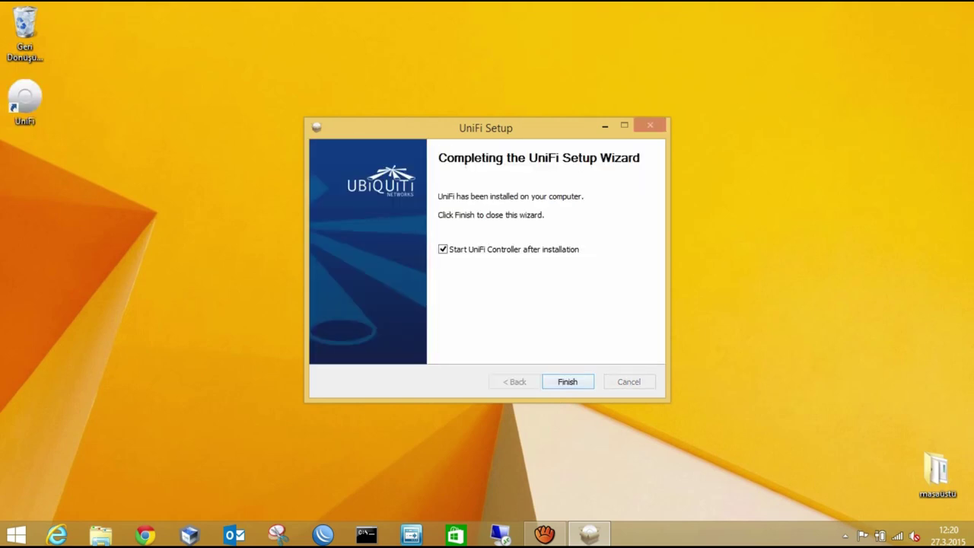
pyautogui.press('Return')
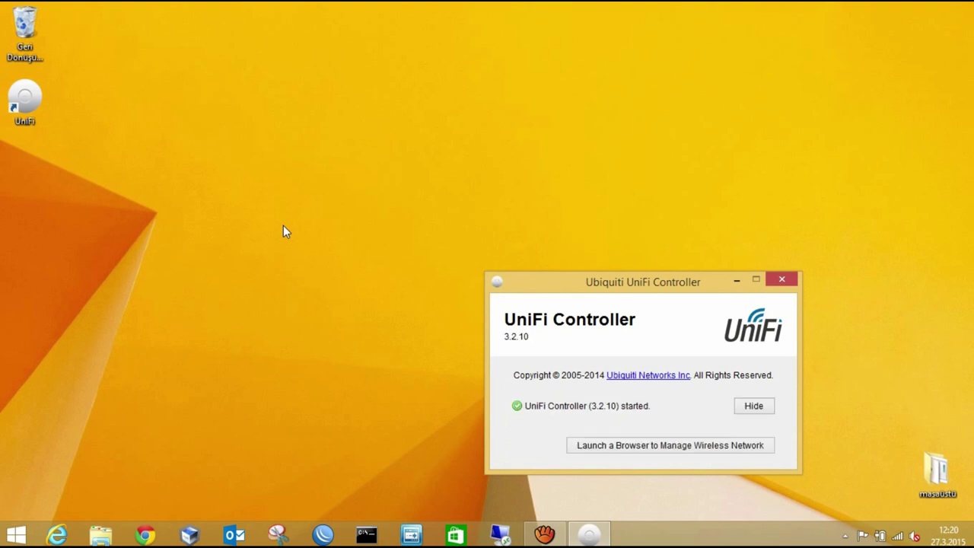
pyautogui.click(617, 449)
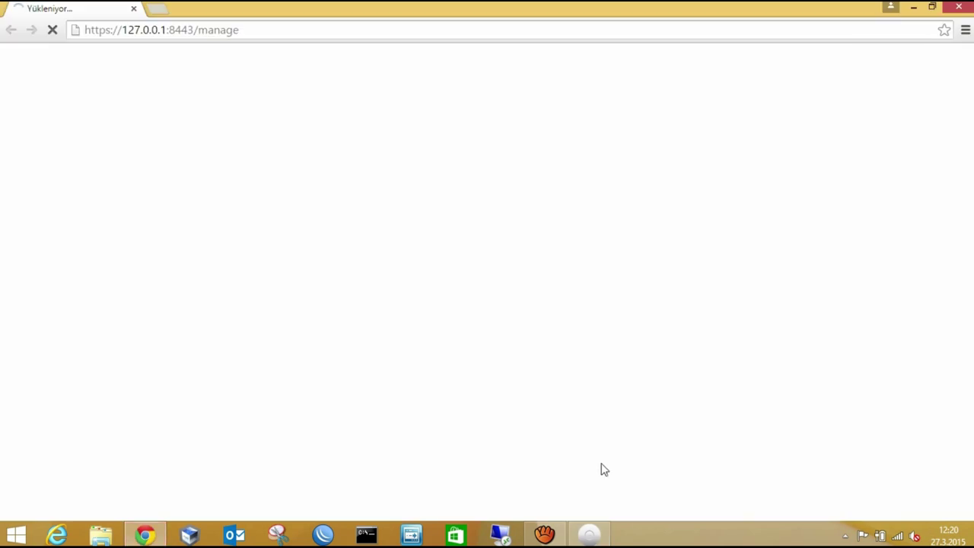
# Bypass the local certificate warning and set the controller's country to Turkey.
pyautogui.click(280, 310)
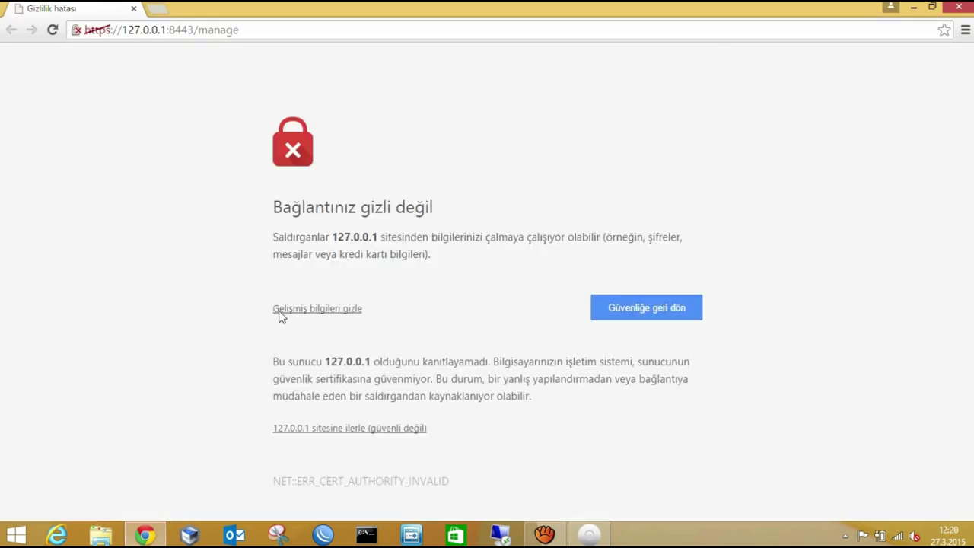
pyautogui.click(331, 429)
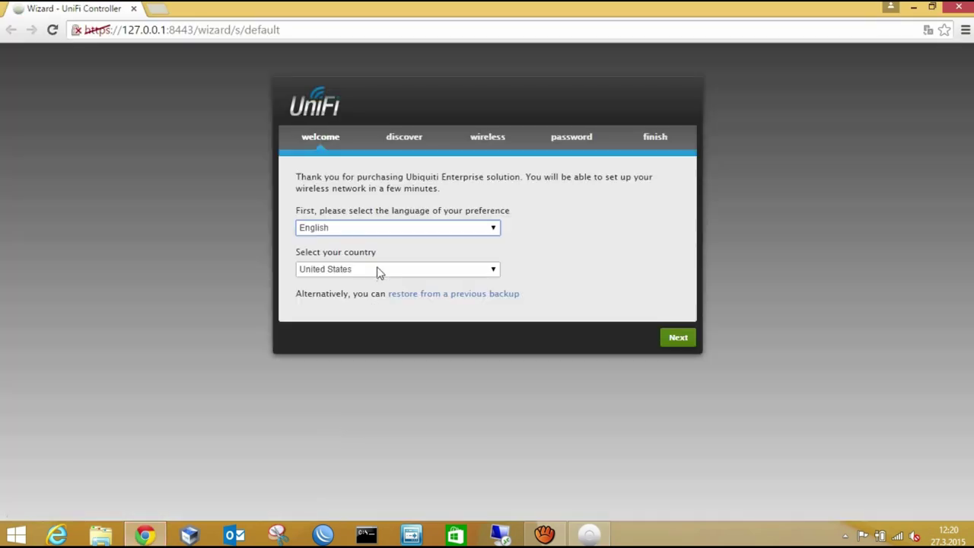
pyautogui.click(381, 271)
pyautogui.press('t')
pyautogui.press('t')
pyautogui.press('t')
pyautogui.press('t')
pyautogui.press('t')
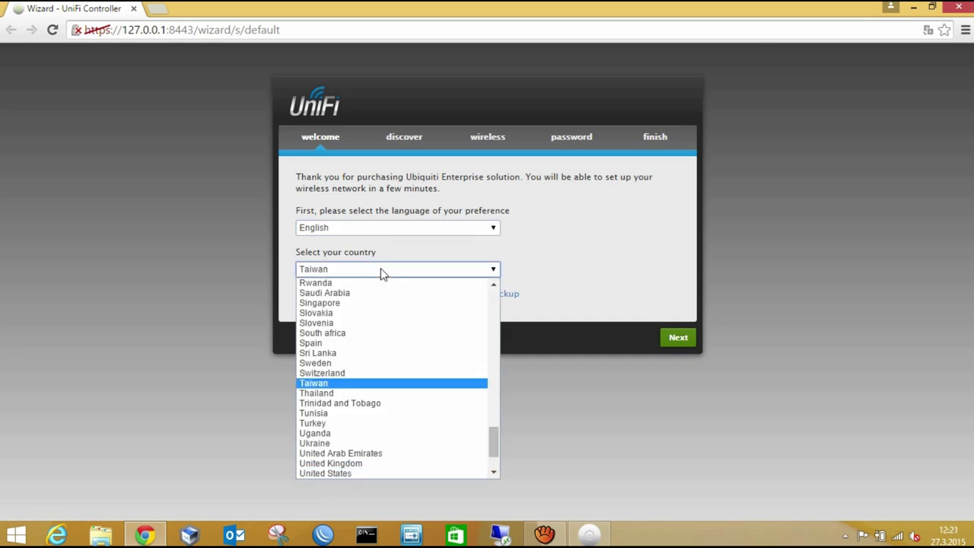
pyautogui.press('Return')
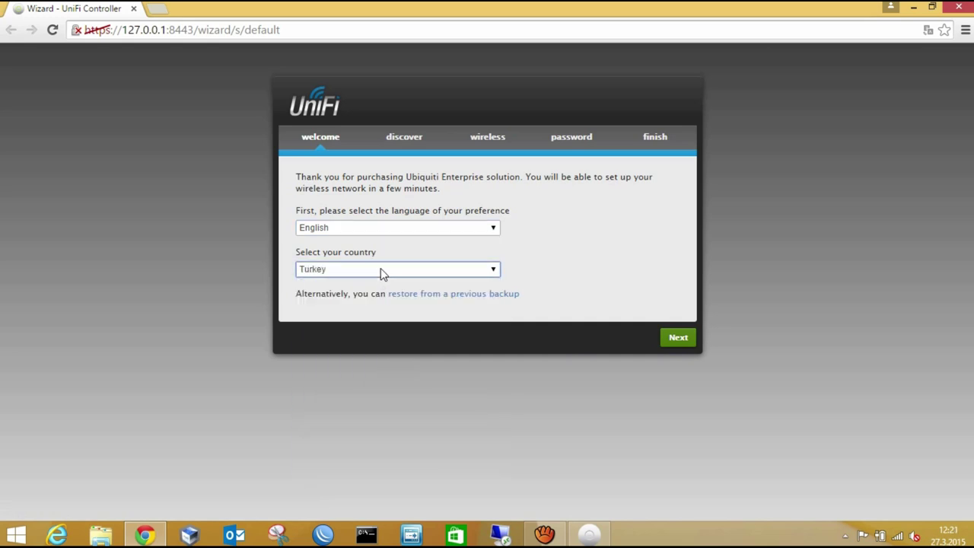
# Skip device discovery and create the secure SSID ubnt with its security key.
pyautogui.click(687, 340)
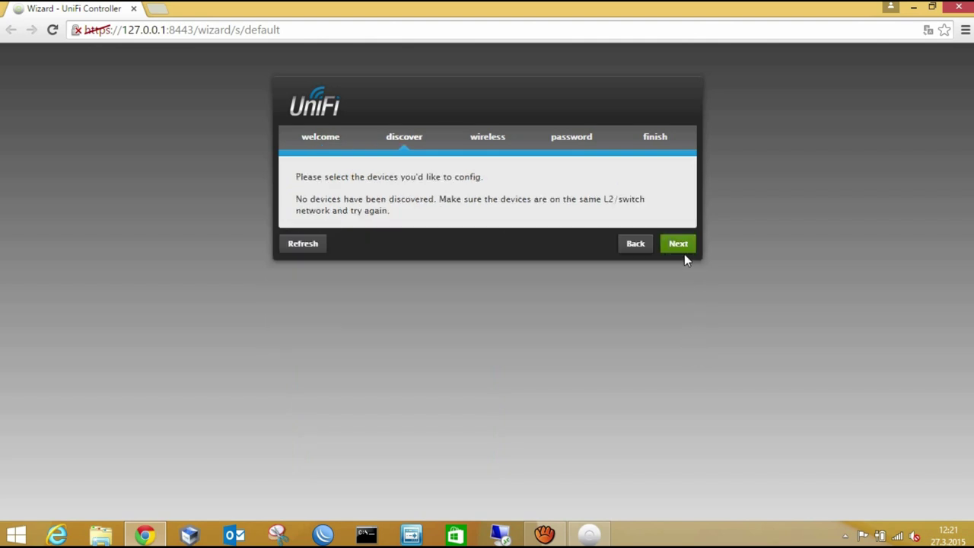
pyautogui.click(687, 250)
pyautogui.click(687, 250)
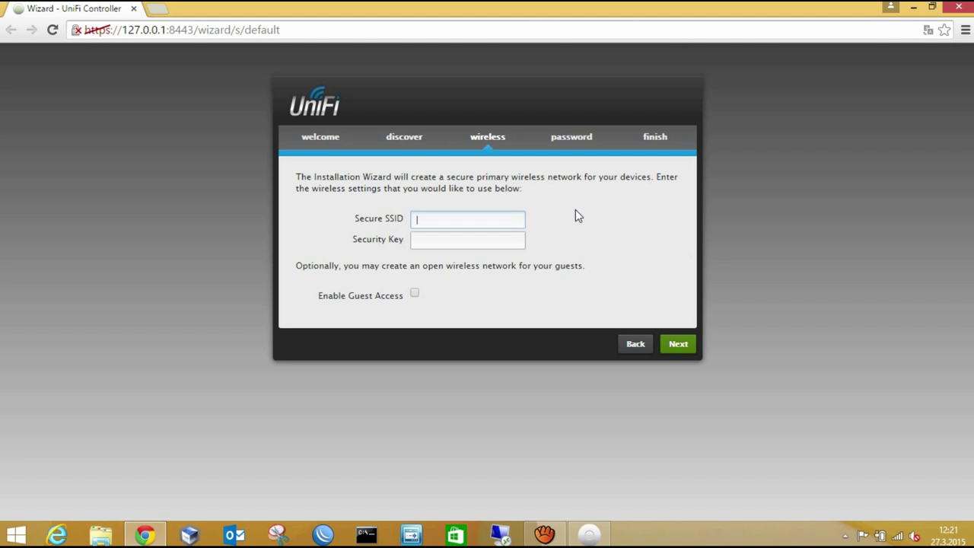
pyautogui.write('ubnt')
pyautogui.press('Tab')
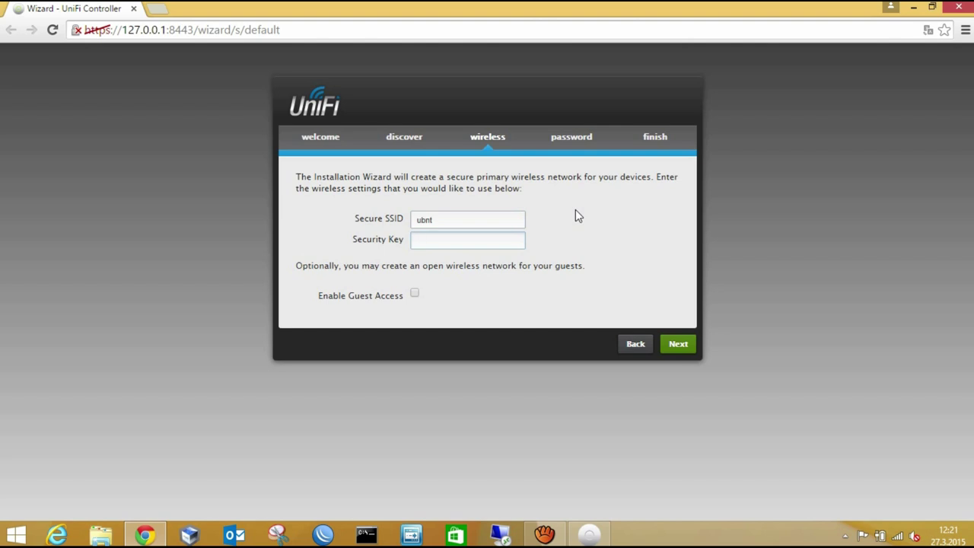
pyautogui.write('ubnt1234')
pyautogui.click(676, 350)
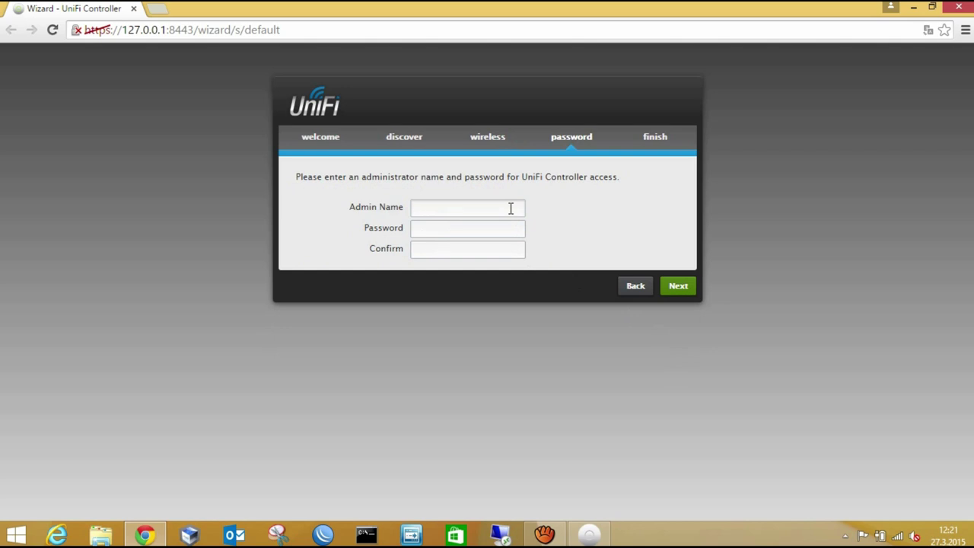
# Create the administrator account ubnt with its password and finish the wizard.
pyautogui.write('ubnt')
pyautogui.press('Tab')
pyautogui.write('ubnt')
pyautogui.press('Tab')
pyautogui.write('ubnt')
pyautogui.click(671, 286)
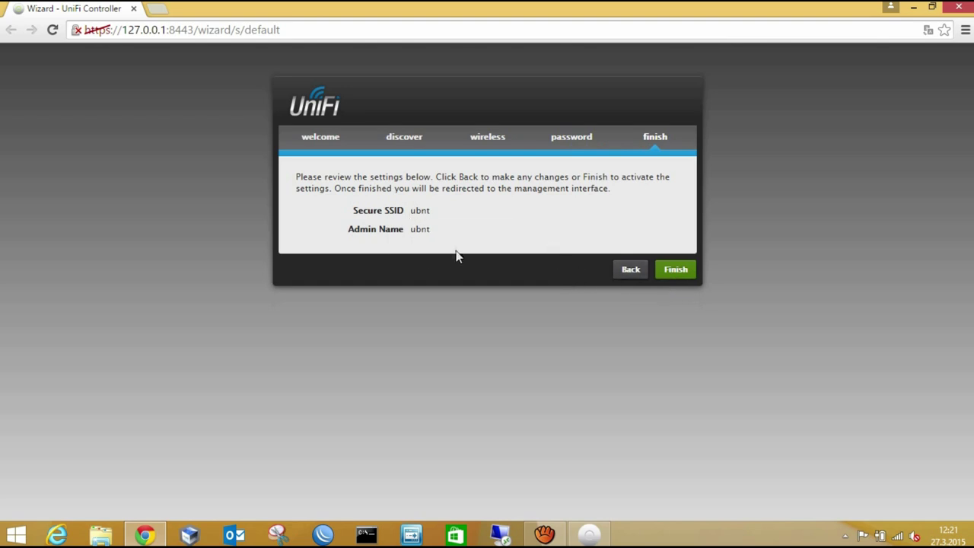
pyautogui.click(674, 269)
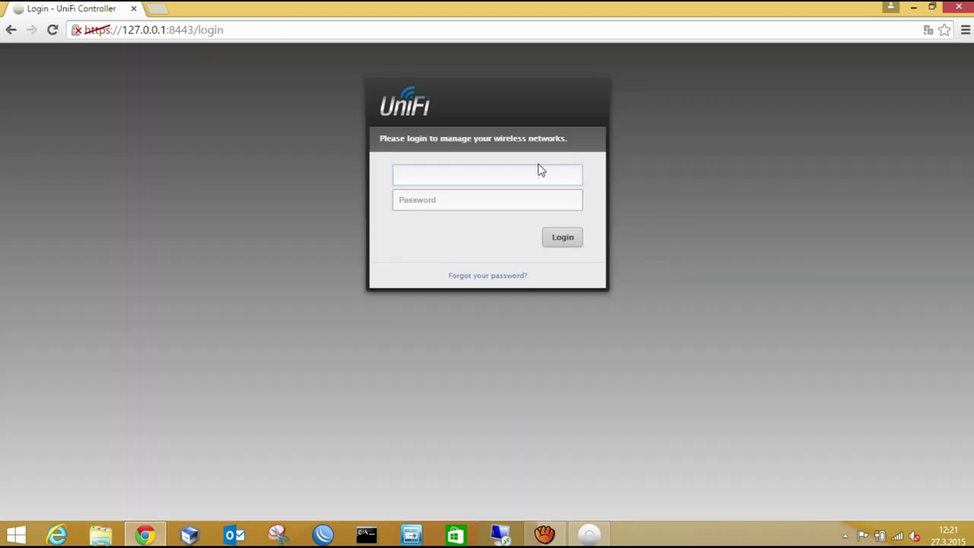
# Log in with the saved administrator username and password, then view the Access Points list.
pyautogui.click(485, 178)
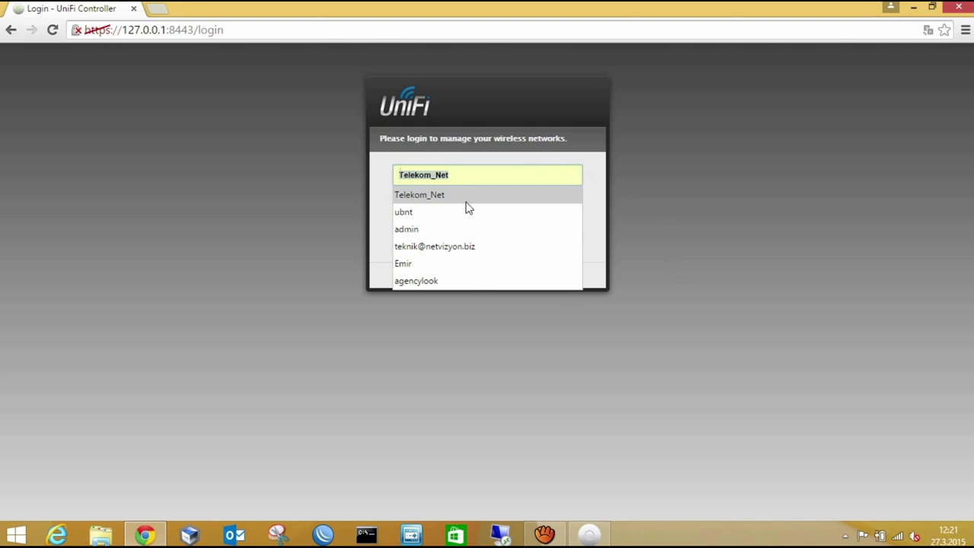
pyautogui.click(459, 217)
pyautogui.click(452, 200)
pyautogui.write('ubnt')
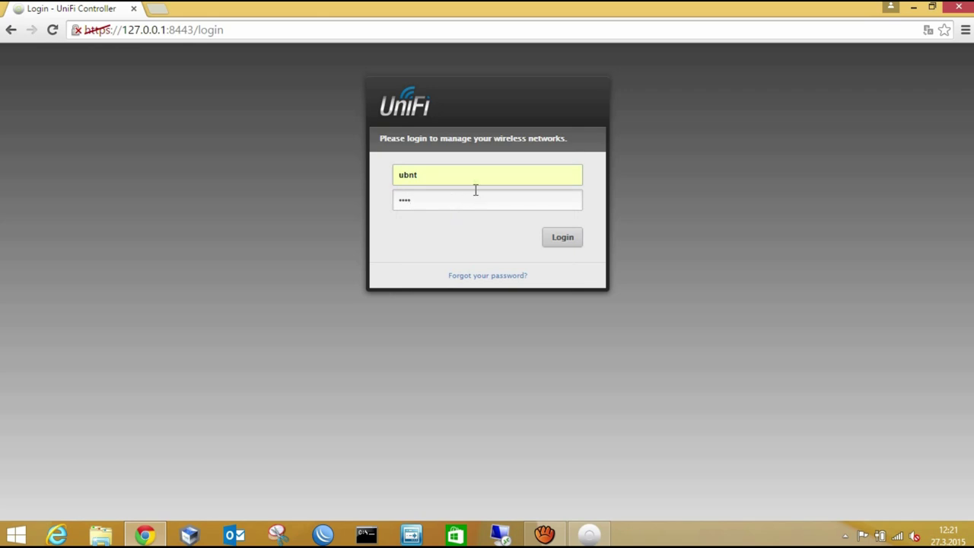
pyautogui.click(551, 241)
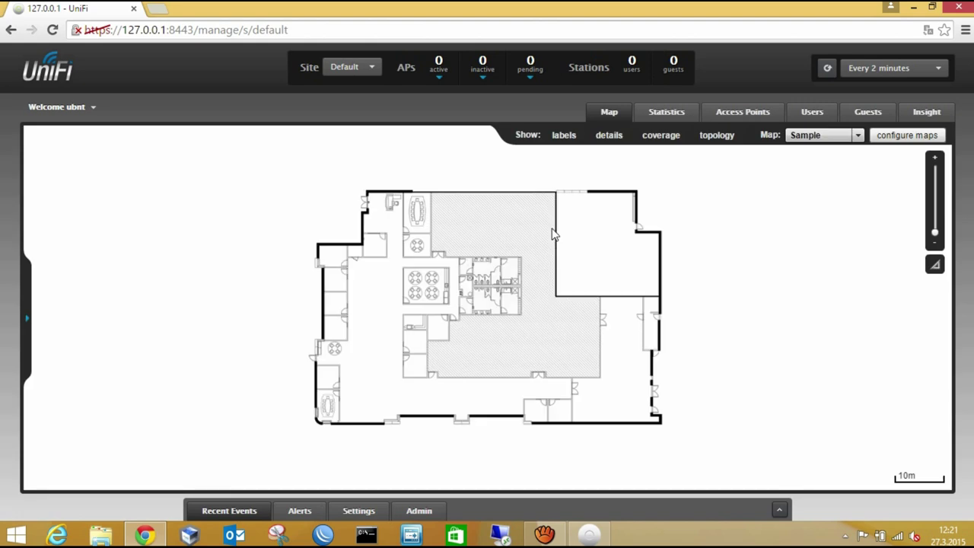
pyautogui.click(753, 111)
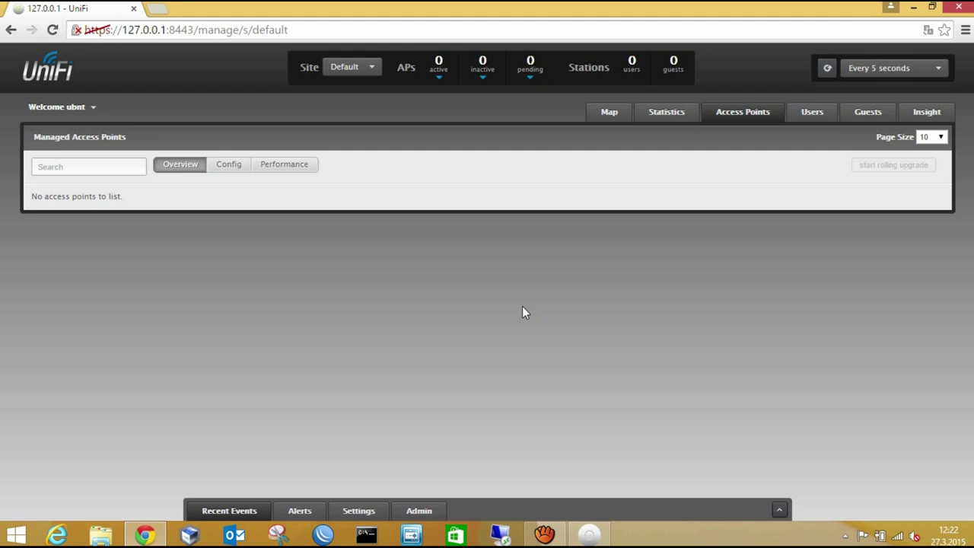
# Temporarily disable the ESET firewall until the next restart and dismiss the notice.
pyautogui.click(845, 536)
pyautogui.rightClick(833, 462)
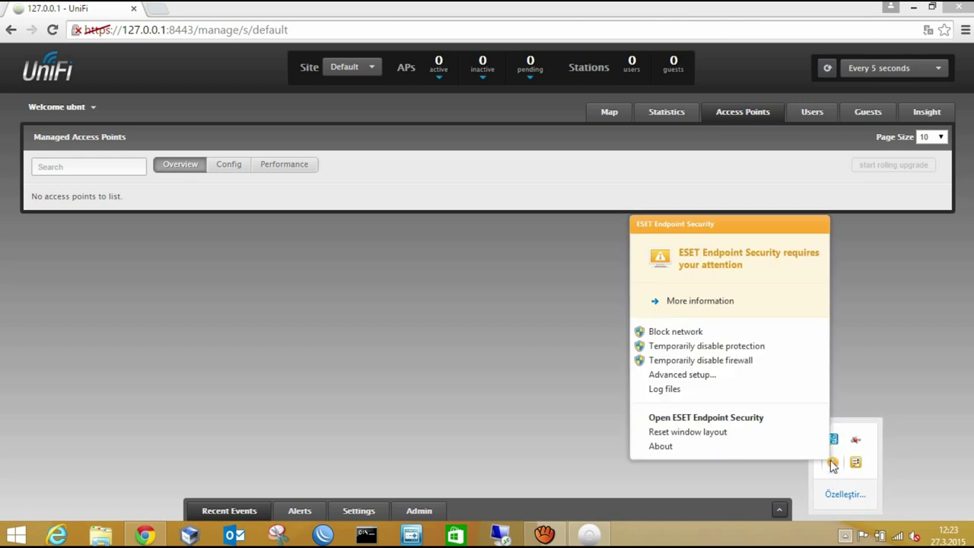
pyautogui.click(735, 365)
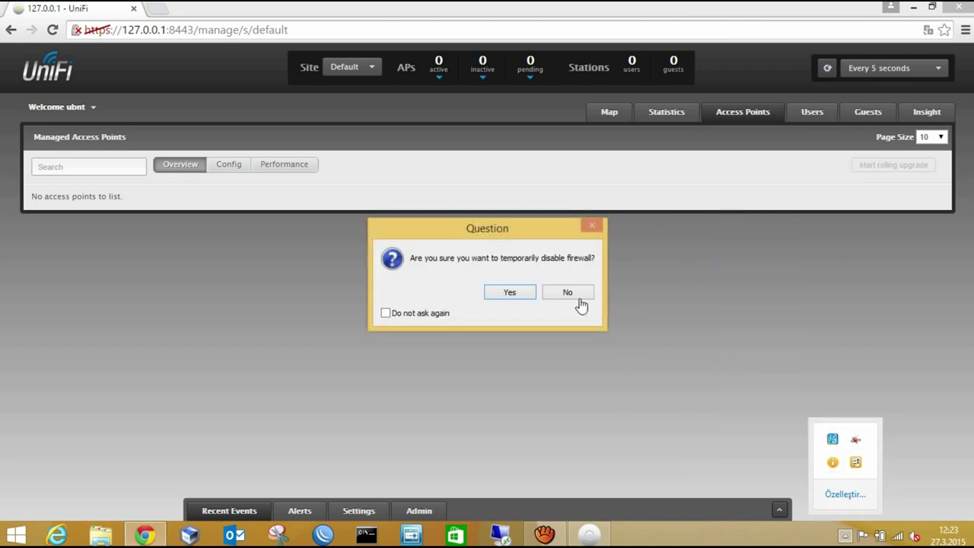
pyautogui.click(530, 296)
pyautogui.click(563, 240)
pyautogui.click(528, 291)
pyautogui.click(509, 298)
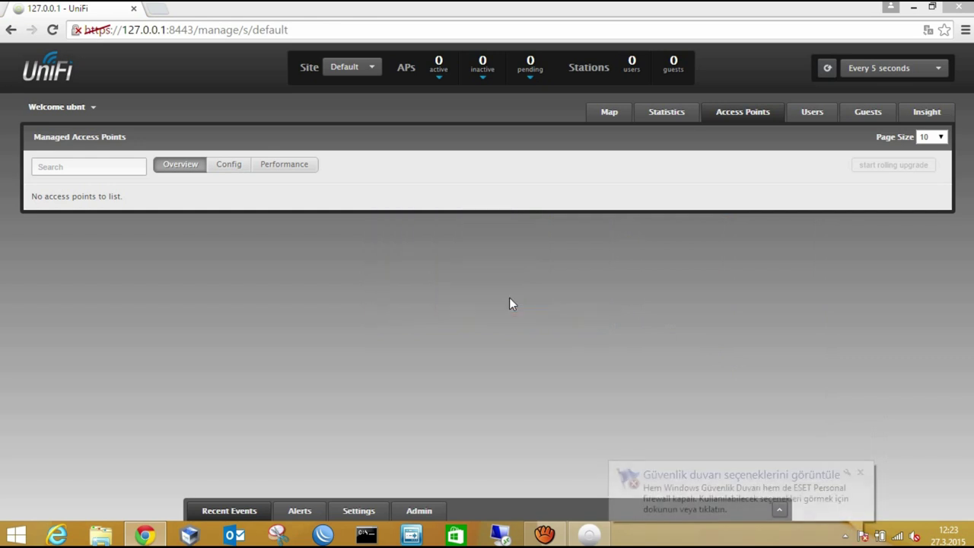
pyautogui.click(860, 473)
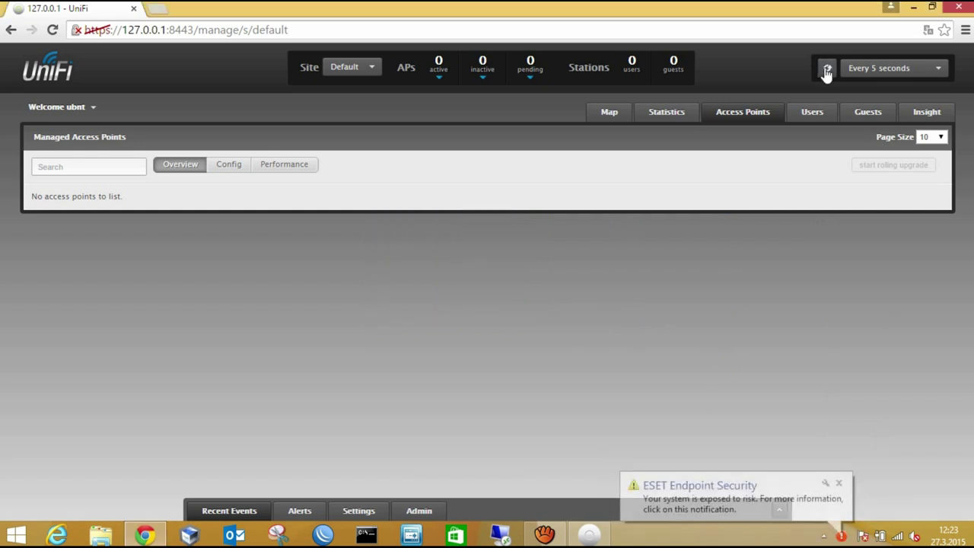
# Refresh the access point list and adopt the pending AP at 192.168.1.54.
pyautogui.click(839, 484)
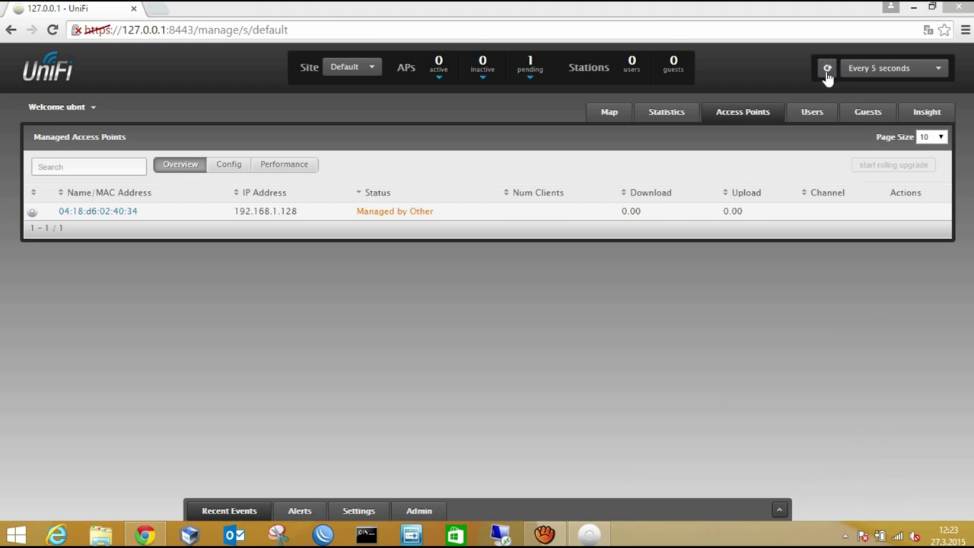
pyautogui.click(827, 69)
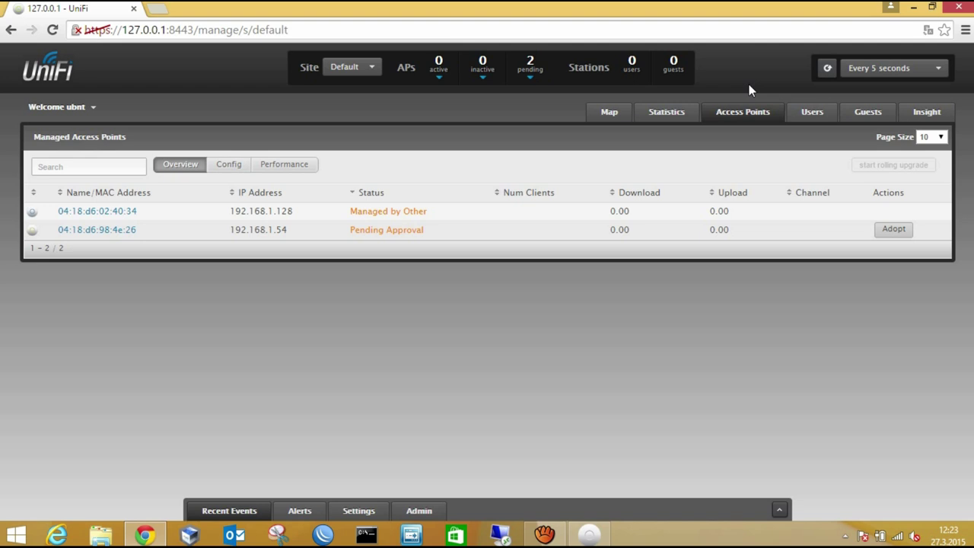
pyautogui.click(890, 231)
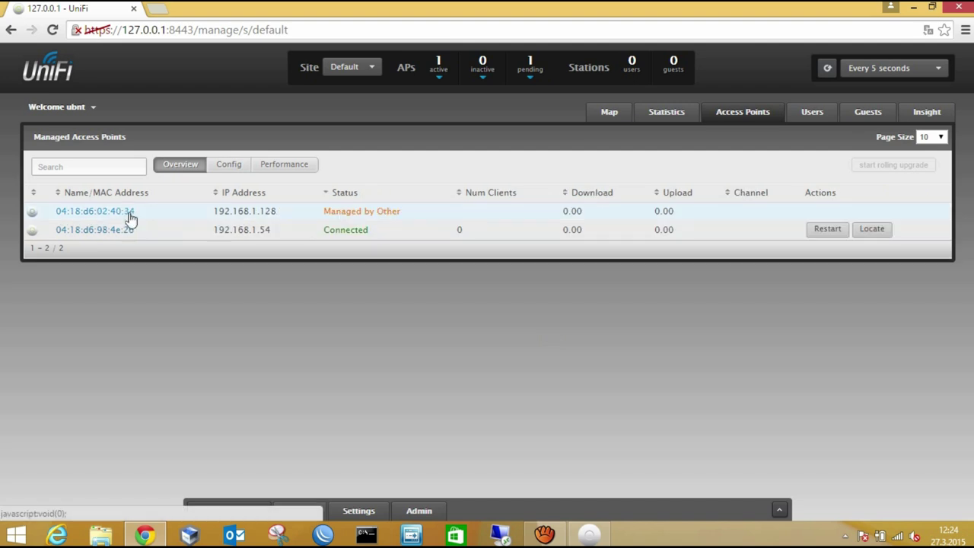
# Adopt the AP at 192.168.1.128 via Advanced Adoption using its SSH credentials and inform URL.
pyautogui.click(129, 216)
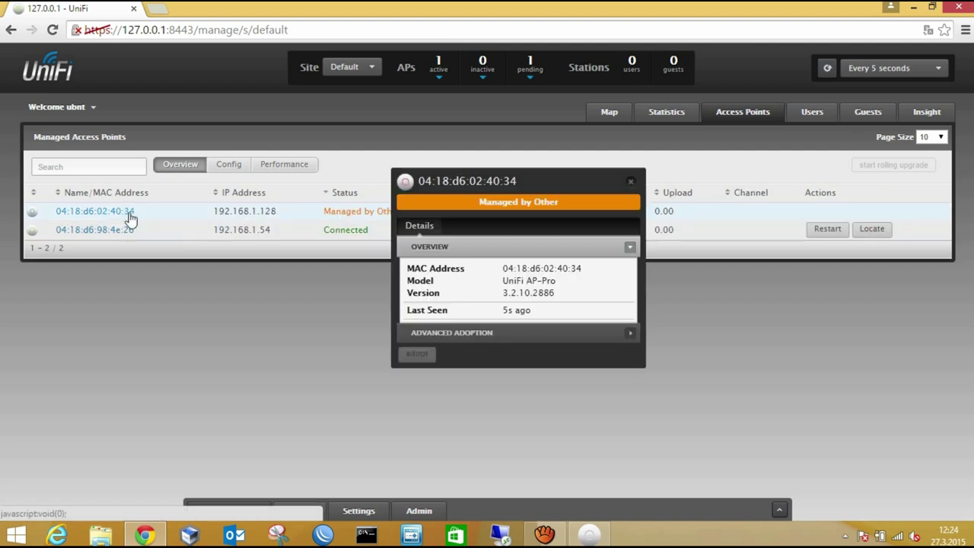
pyautogui.click(516, 333)
pyautogui.click(555, 332)
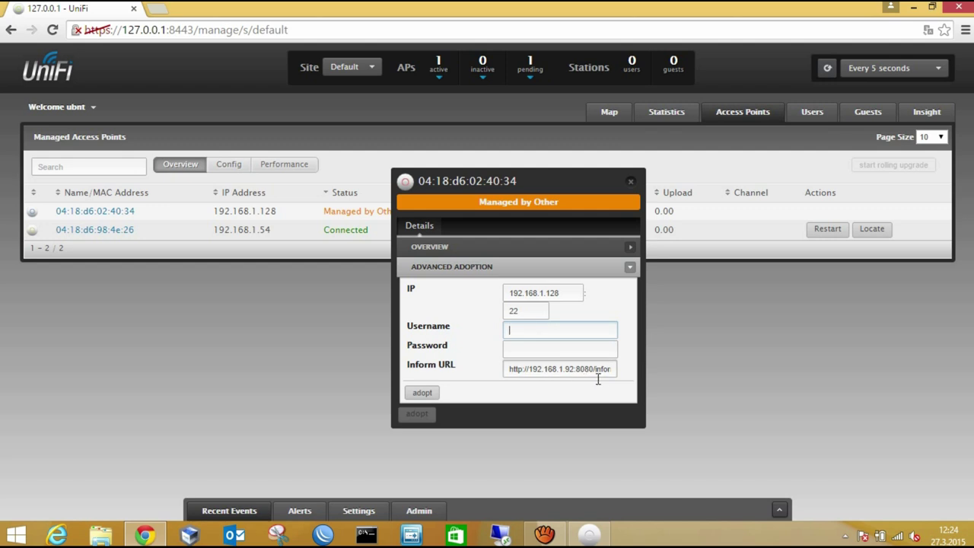
pyautogui.click(609, 370)
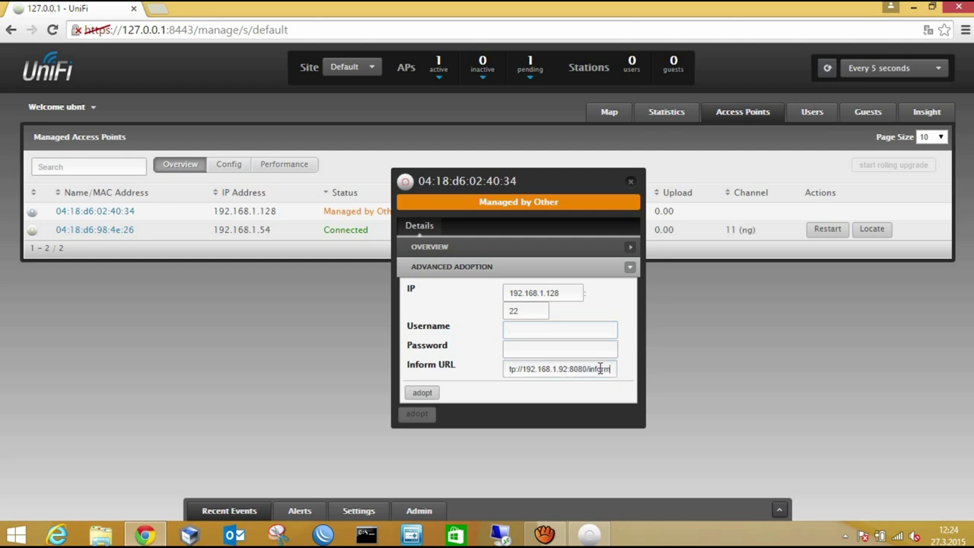
pyautogui.moveTo(612, 369); pyautogui.dragTo(508, 369)
pyautogui.click(525, 332)
pyautogui.write('ubnt')
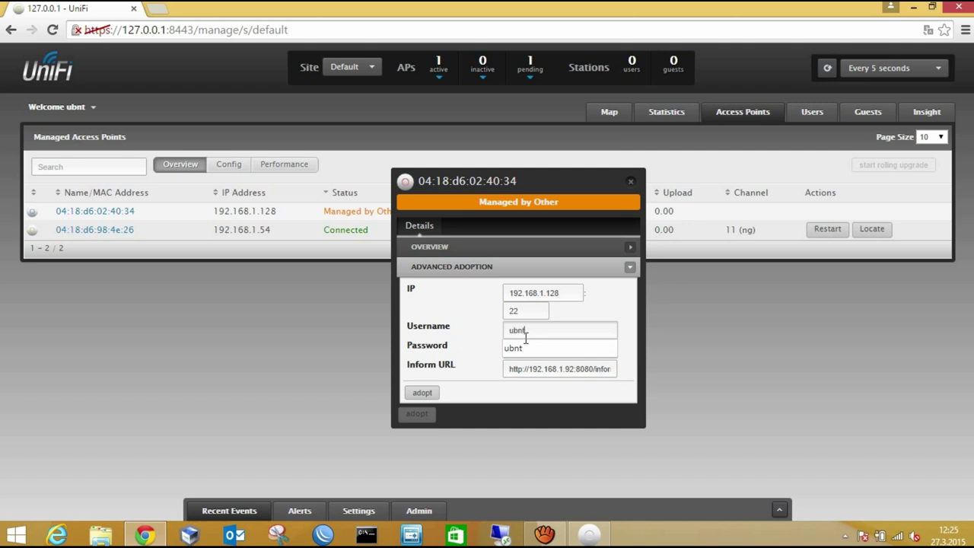
pyautogui.press('Tab')
pyautogui.write('ubnt')
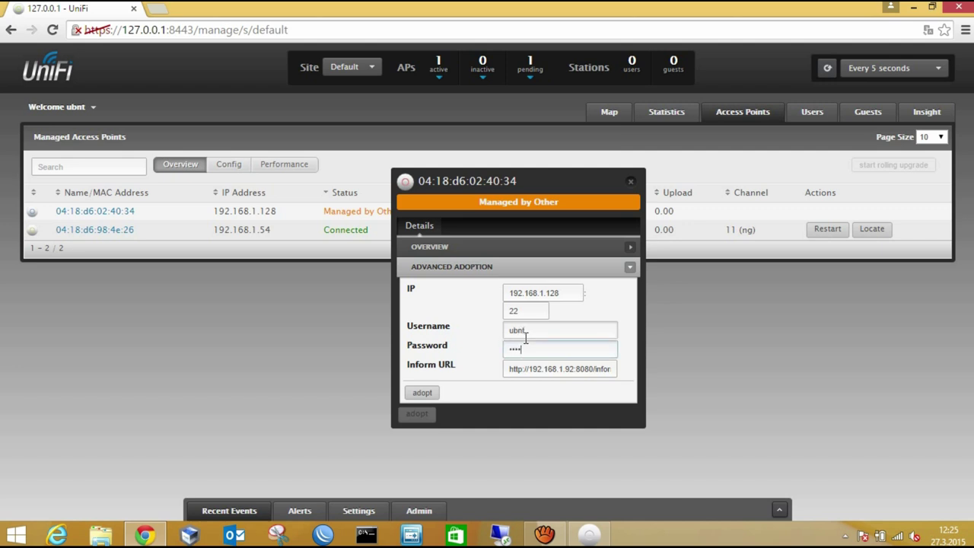
pyautogui.click(436, 393)
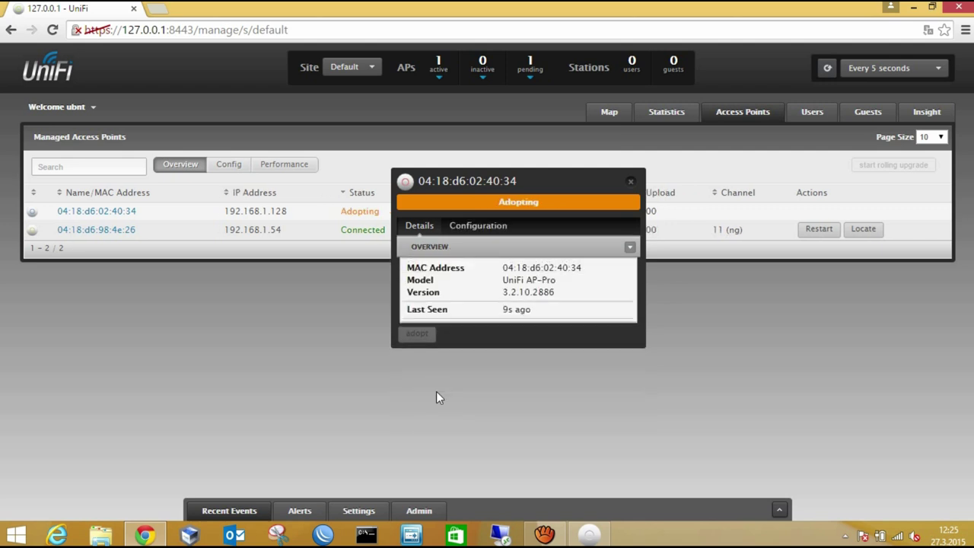
# Set the alias of access point 04:18:d6:98:4e:26 to unifi-LR.
pyautogui.click(630, 183)
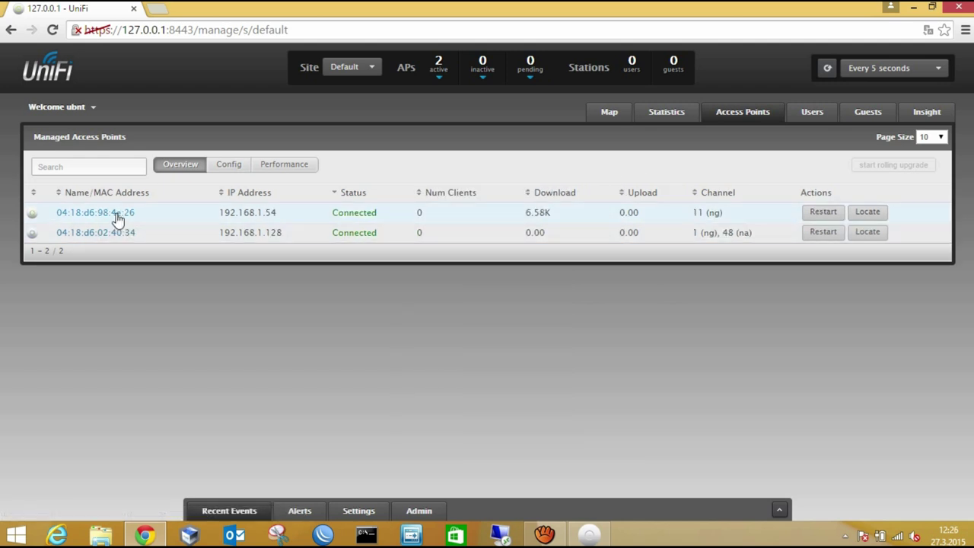
pyautogui.click(115, 217)
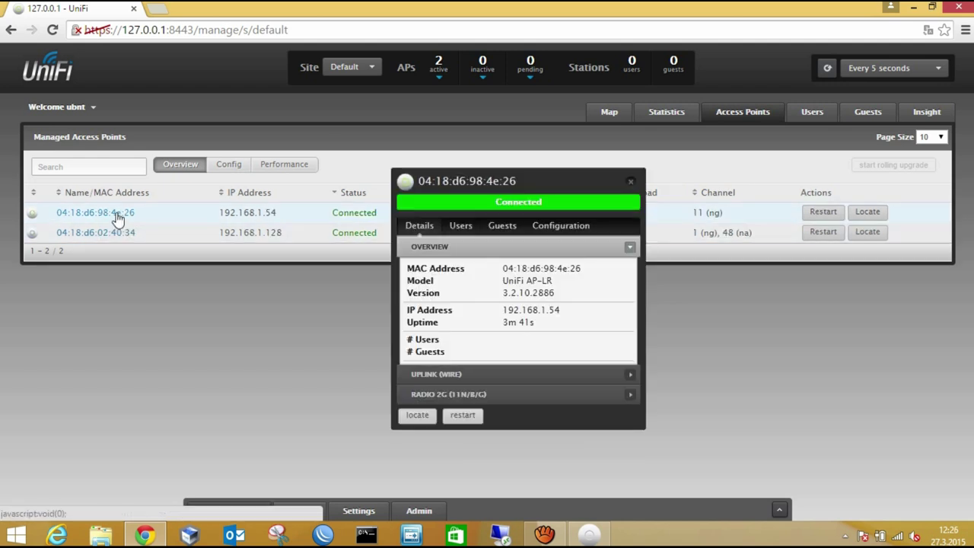
pyautogui.click(557, 235)
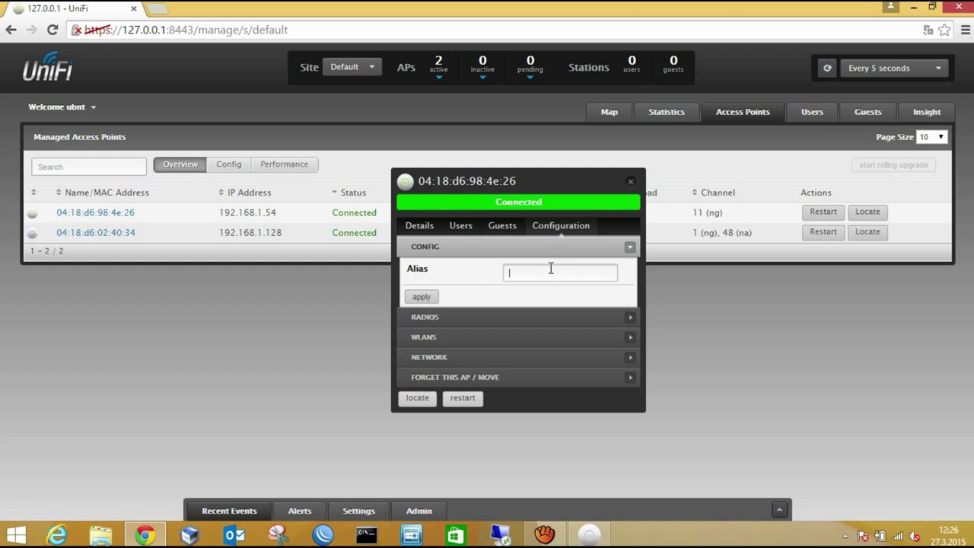
pyautogui.write('unifi-LR')
# Keep the AP radio at HT20 channel width with Auto channel and Auto transmit power.
pyautogui.click(478, 317)
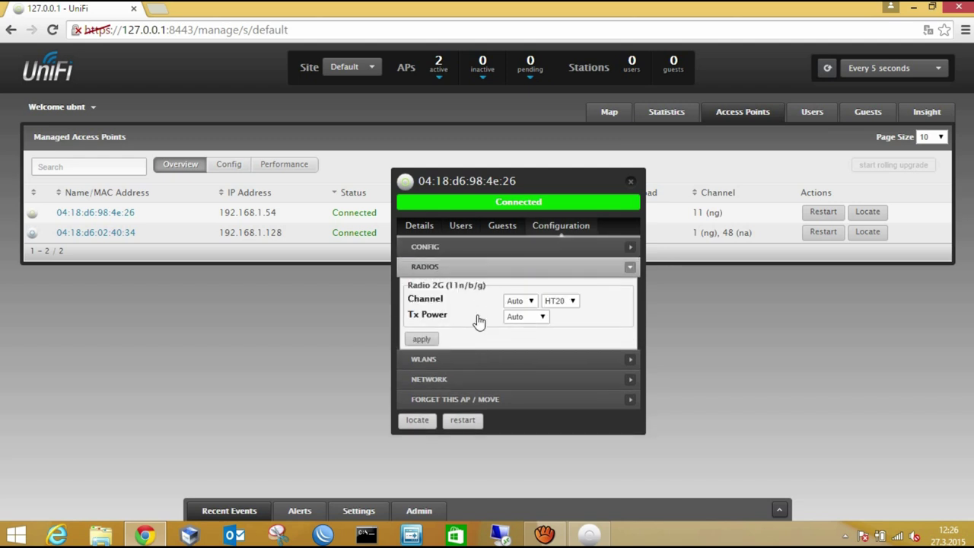
pyautogui.click(572, 305)
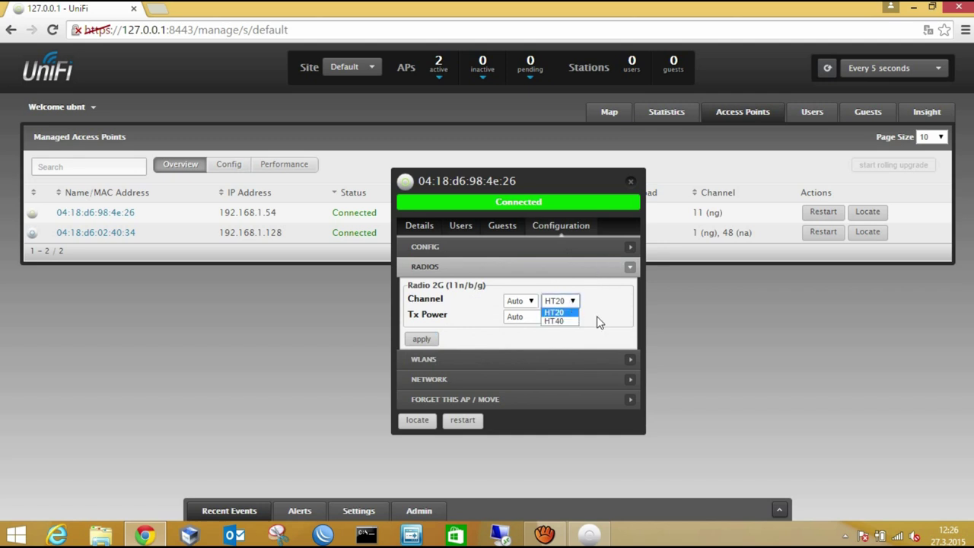
pyautogui.click(584, 248)
pyautogui.click(583, 312)
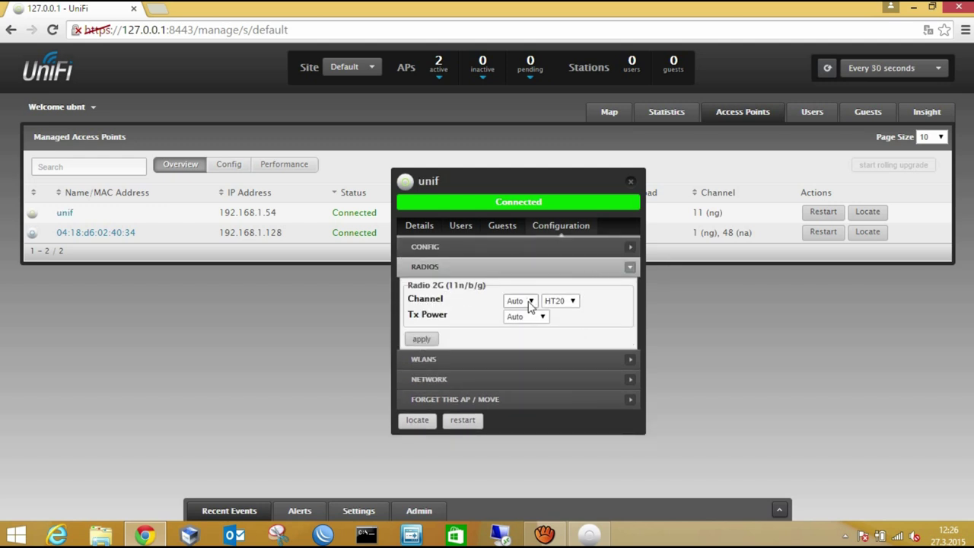
pyautogui.click(531, 303)
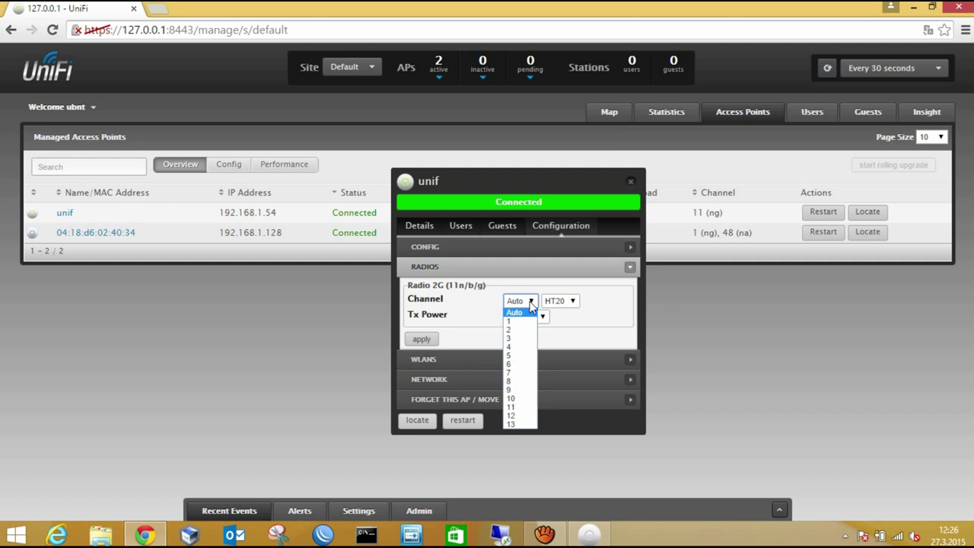
pyautogui.click(531, 303)
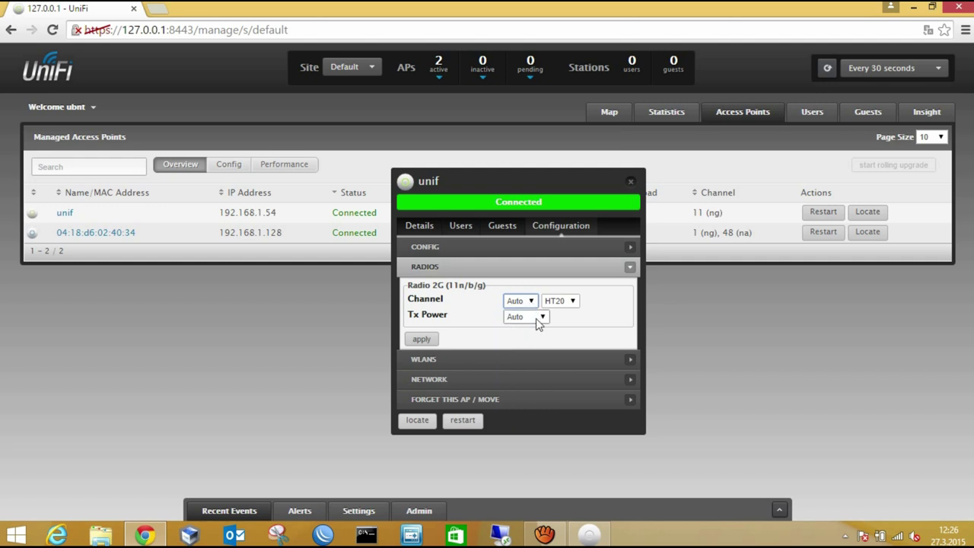
pyautogui.click(540, 319)
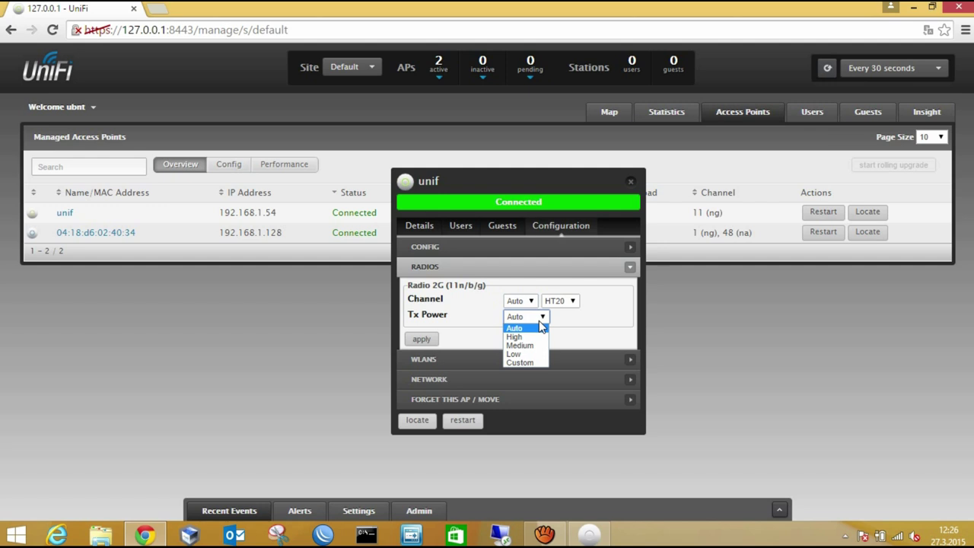
pyautogui.click(541, 326)
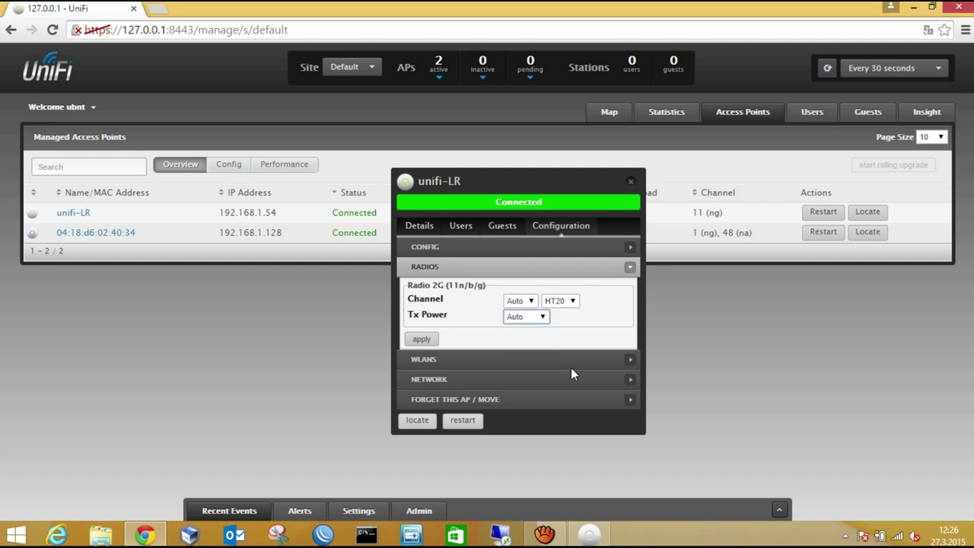
# Review the AP's WLANs and leave its IP on DHCP after trying Static IP.
pyautogui.click(620, 363)
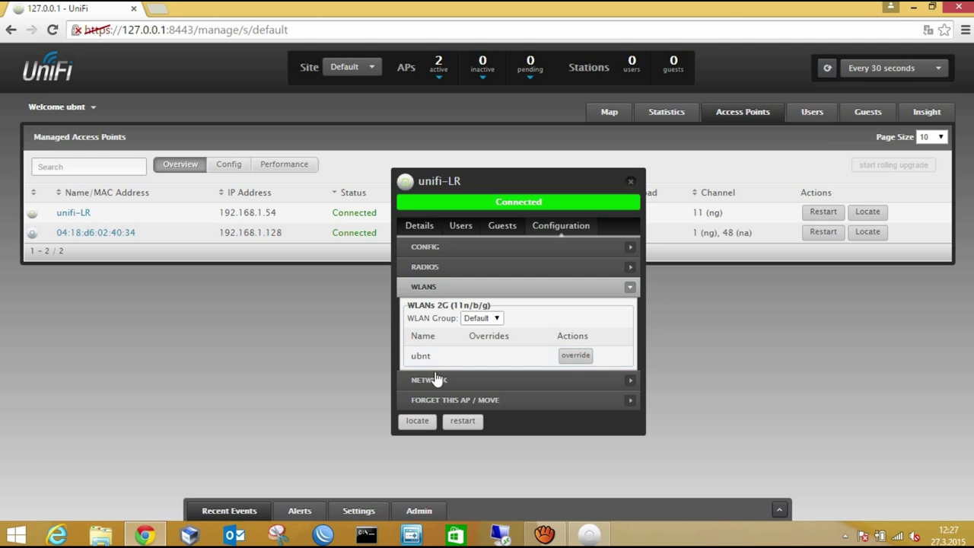
pyautogui.click(627, 380)
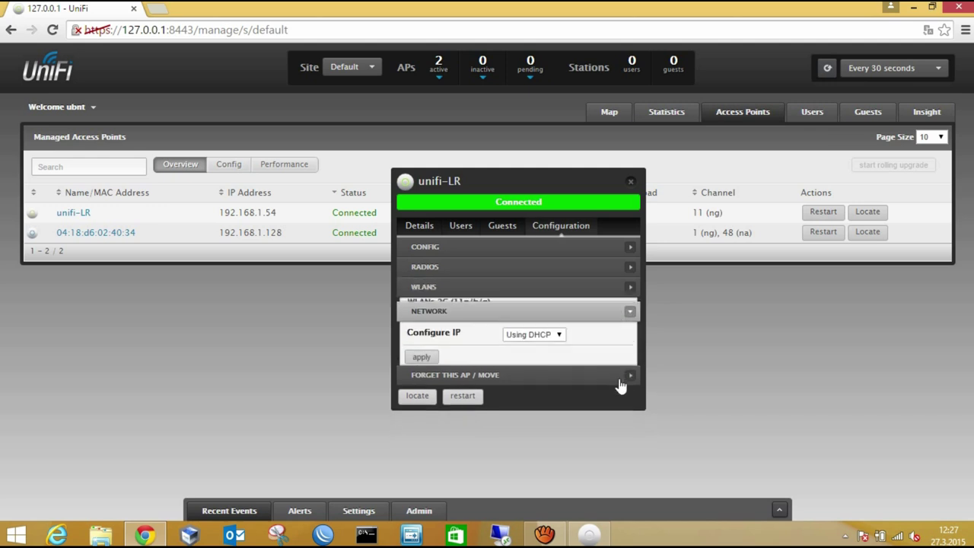
pyautogui.click(549, 334)
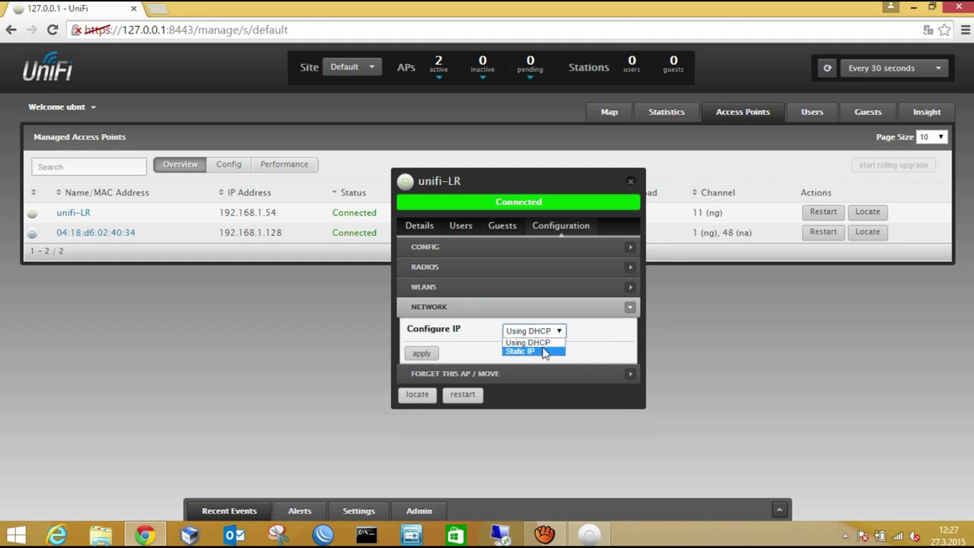
pyautogui.click(545, 351)
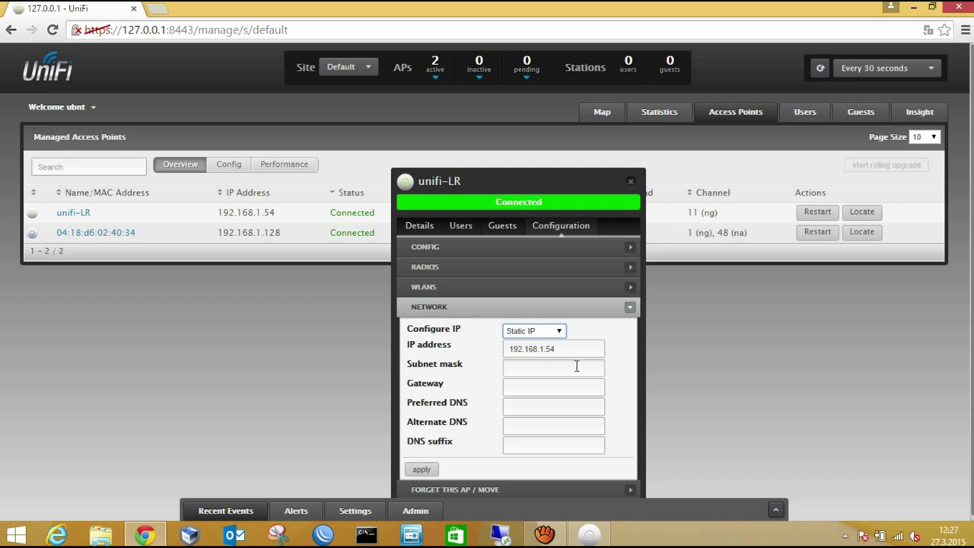
pyautogui.click(540, 332)
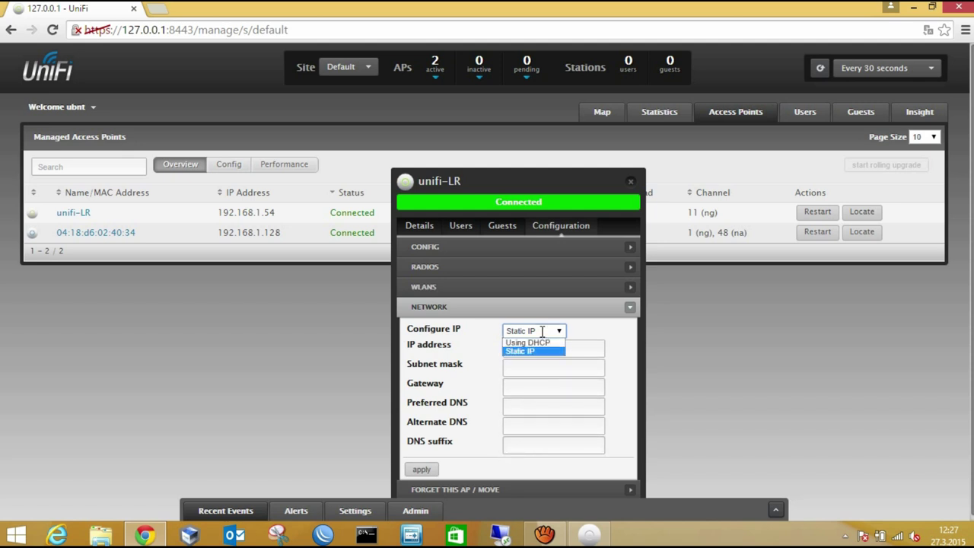
pyautogui.click(548, 343)
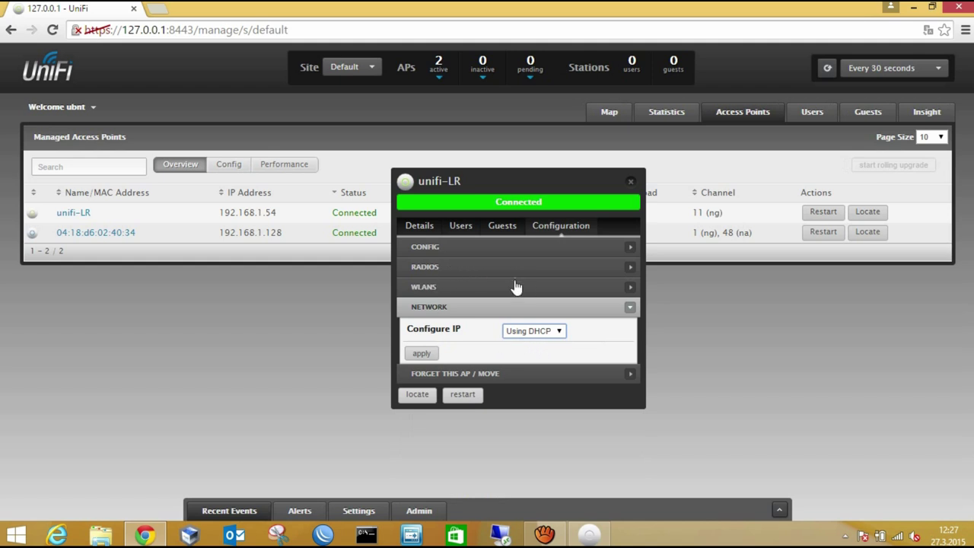
pyautogui.click(495, 253)
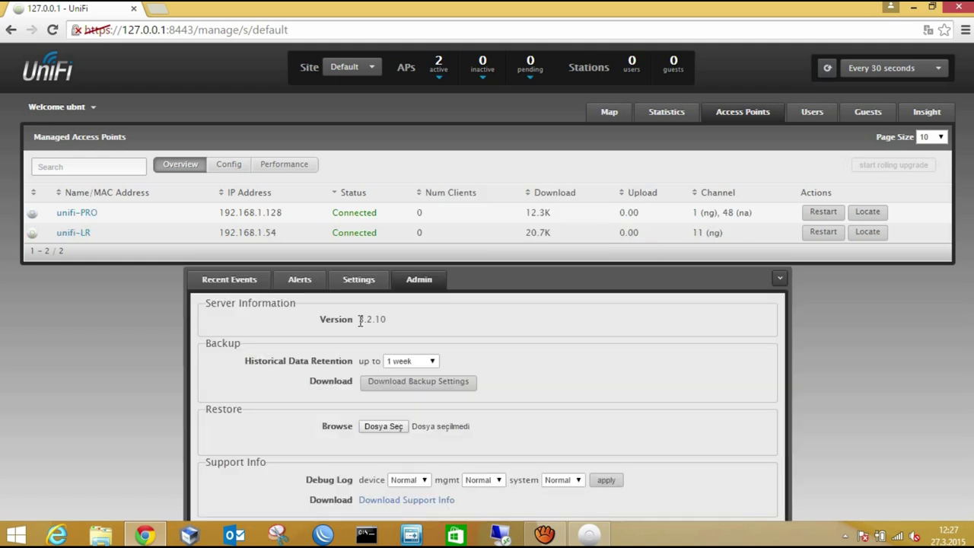
# Download the controller settings backup 3.2.10.unf and view the settings categories.
pyautogui.click(432, 377)
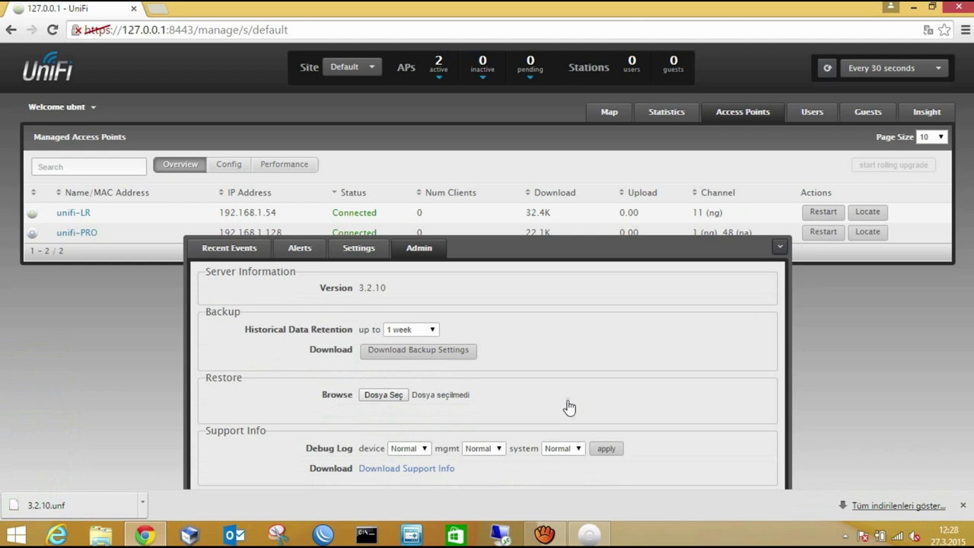
pyautogui.click(962, 505)
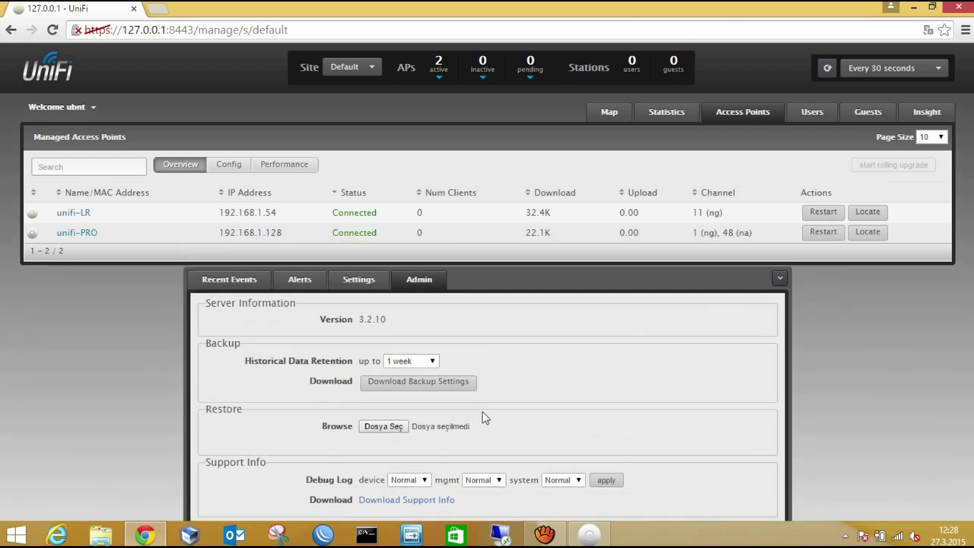
pyautogui.click(370, 283)
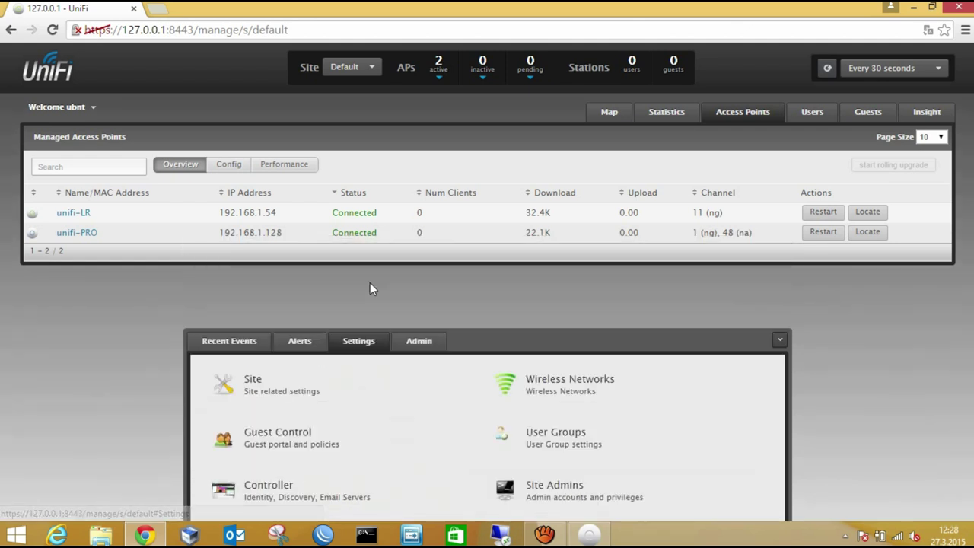
pyautogui.click(342, 394)
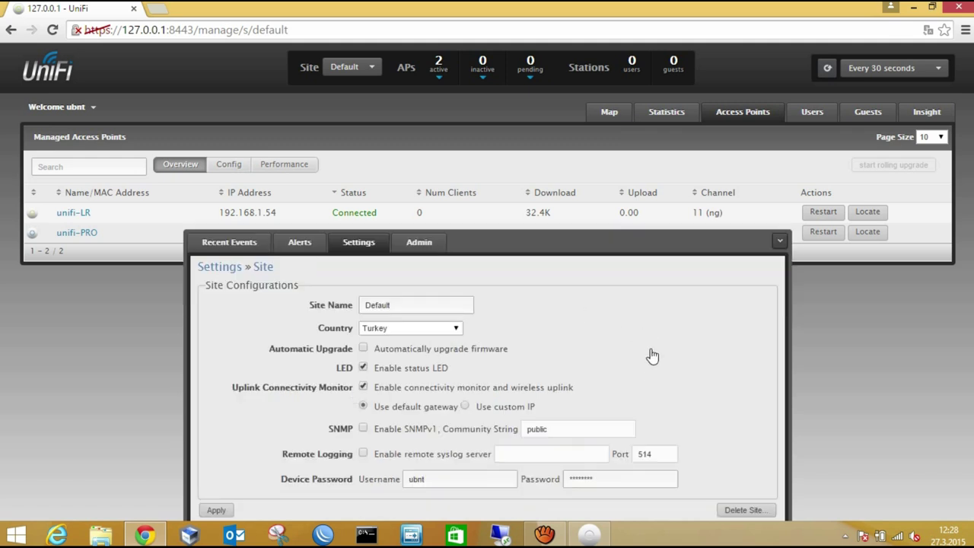
pyautogui.click(235, 267)
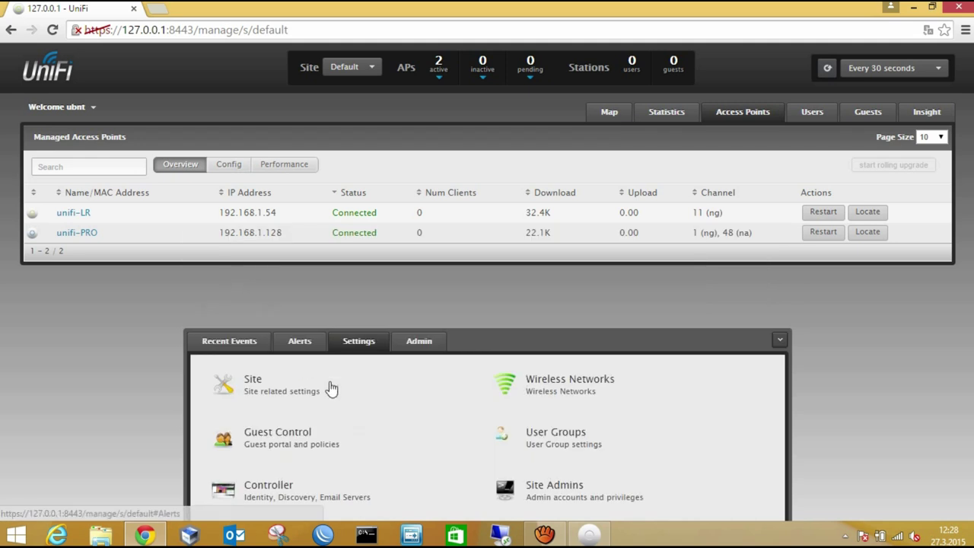
pyautogui.click(624, 401)
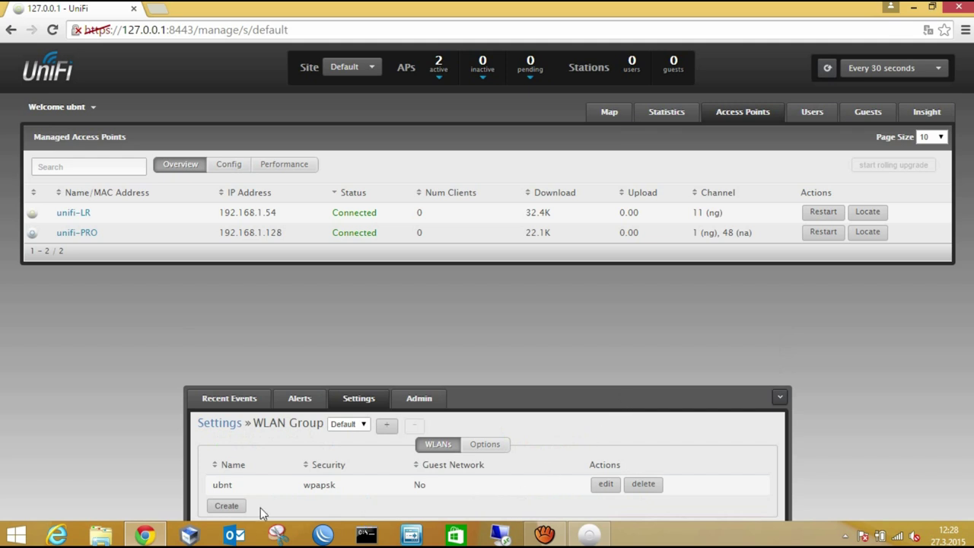
# Create a new wireless network named ubnt-1 and enter its security key.
pyautogui.click(231, 506)
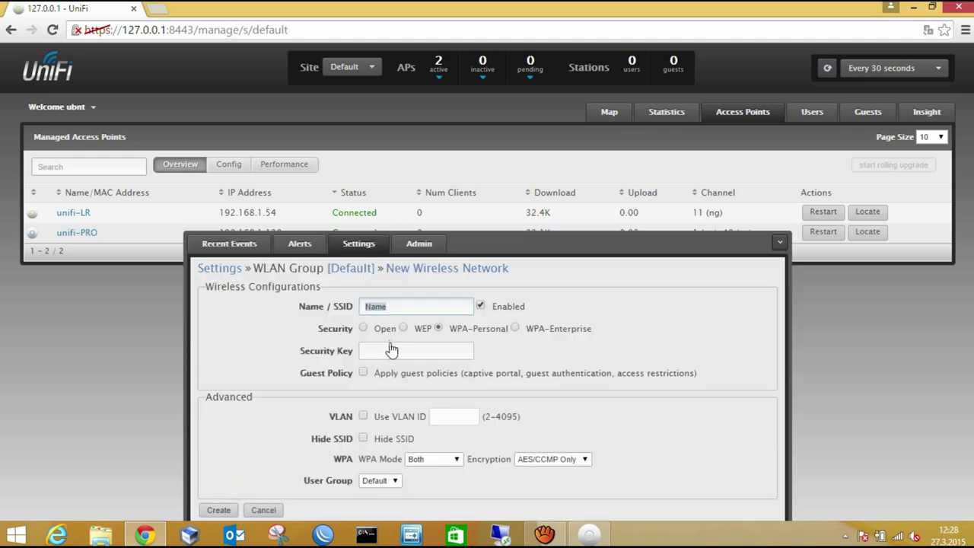
pyautogui.click(401, 306)
pyautogui.press('BackSpace')
pyautogui.press('BackSpace')
pyautogui.press('BackSpace')
pyautogui.press('BackSpace')
pyautogui.write('ubnt-1')
pyautogui.click(393, 351)
pyautogui.write('ubnt')
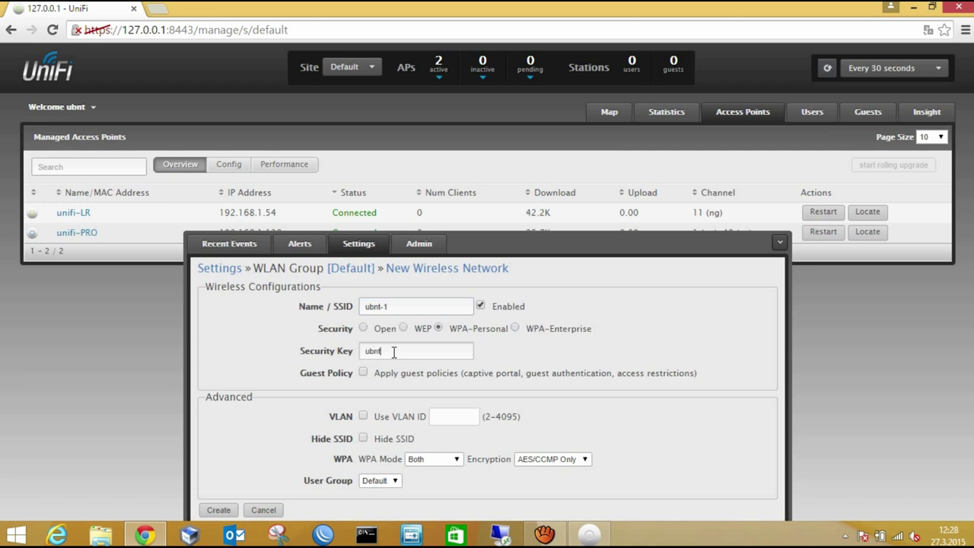
pyautogui.write('1')
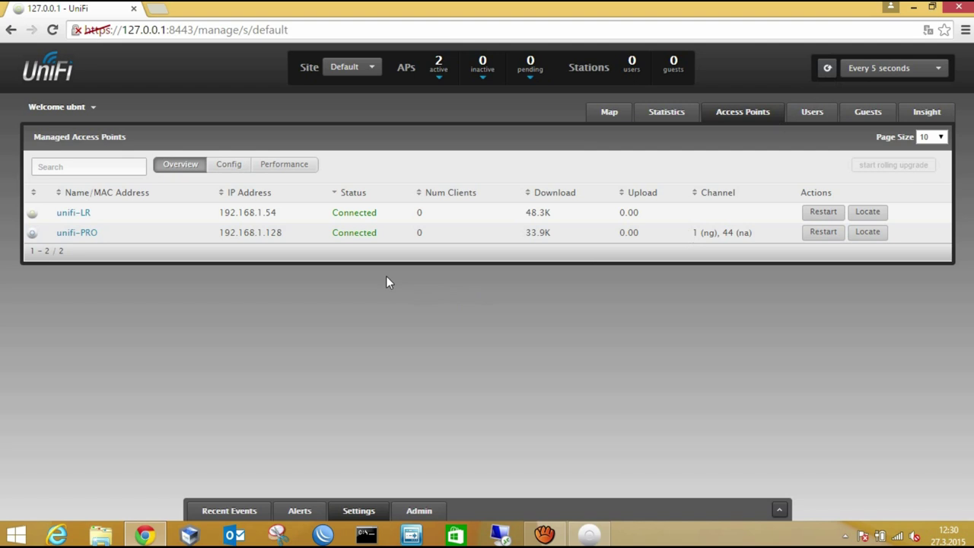
# Open unifi-LR's wireless network settings and override the ubnt network on that access point.
pyautogui.click(83, 214)
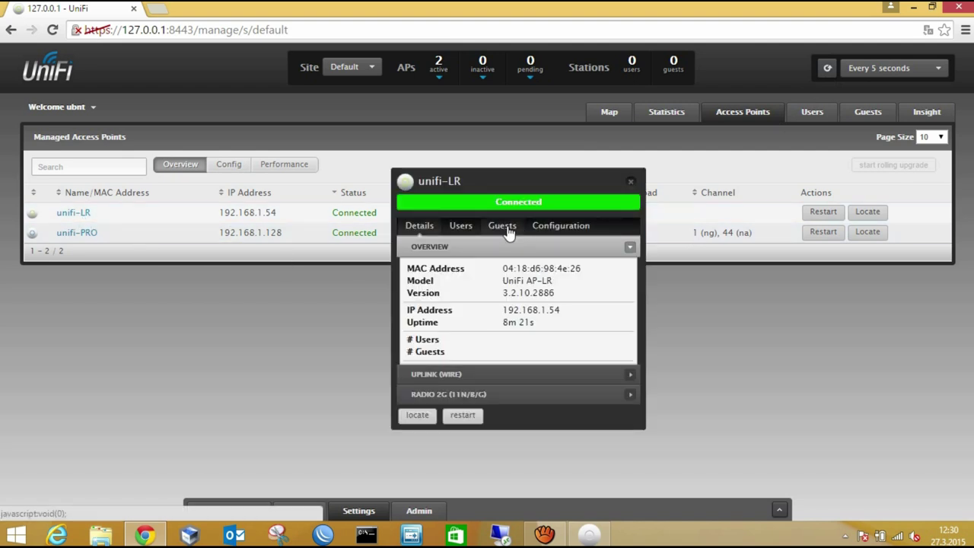
pyautogui.click(558, 228)
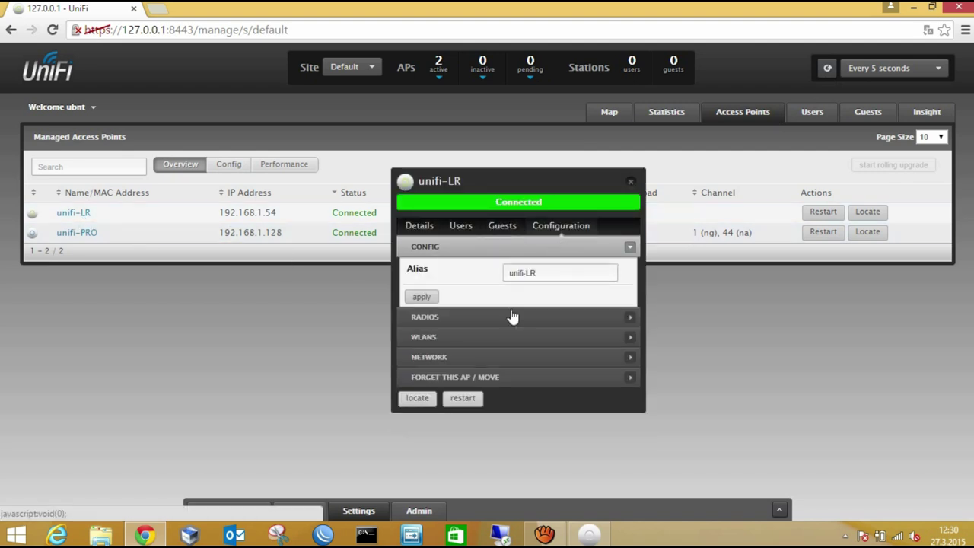
pyautogui.click(499, 341)
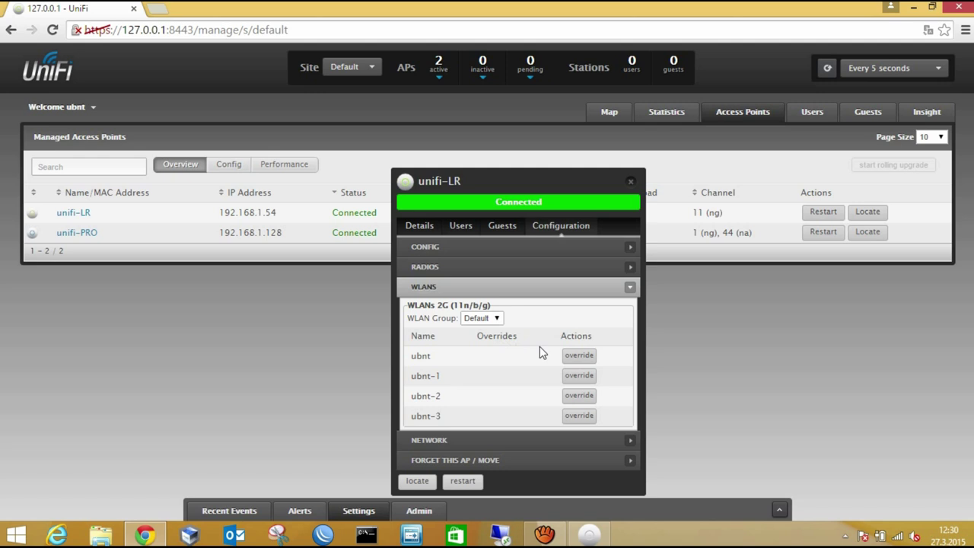
pyautogui.click(578, 357)
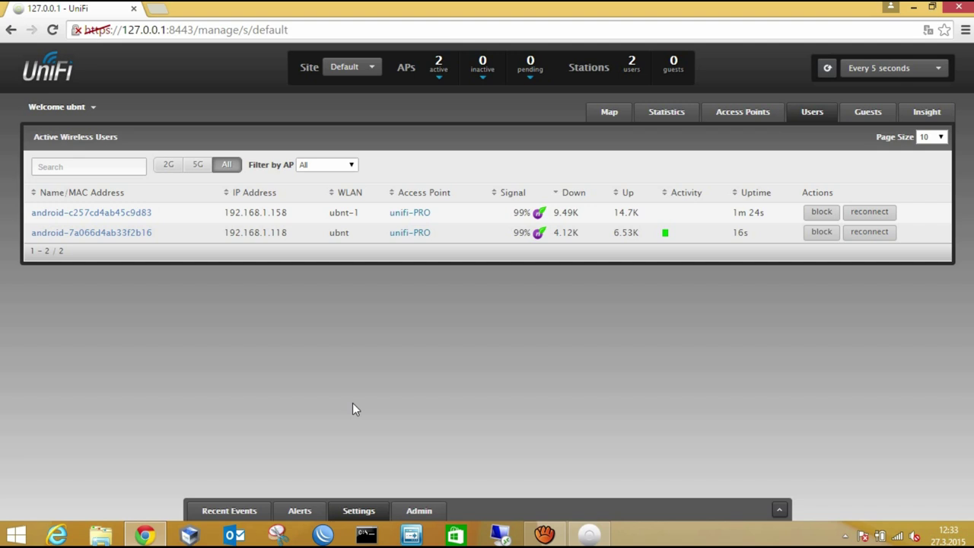
# Review unifi-PRO's connected clients, including the first Android client's details, then view its configuration.
pyautogui.click(758, 118)
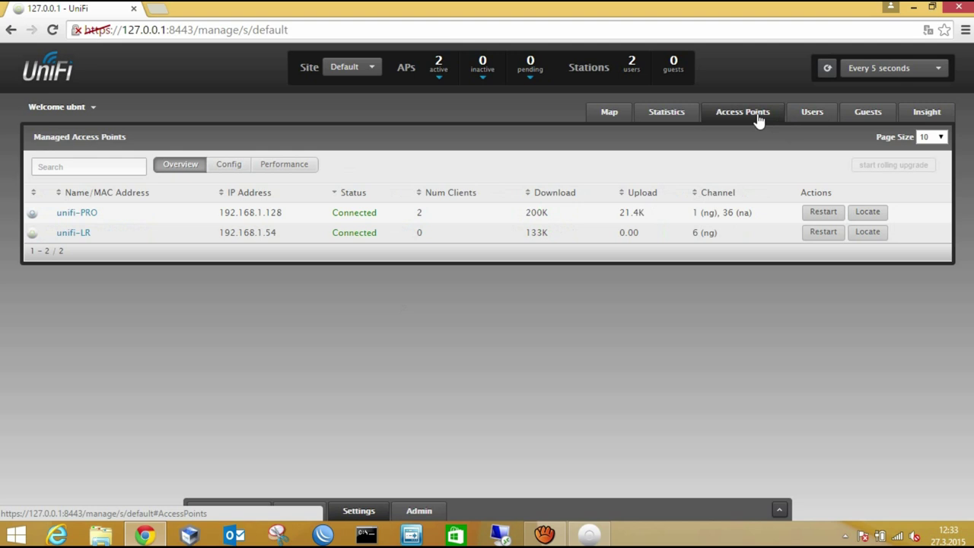
pyautogui.click(91, 215)
pyautogui.click(469, 228)
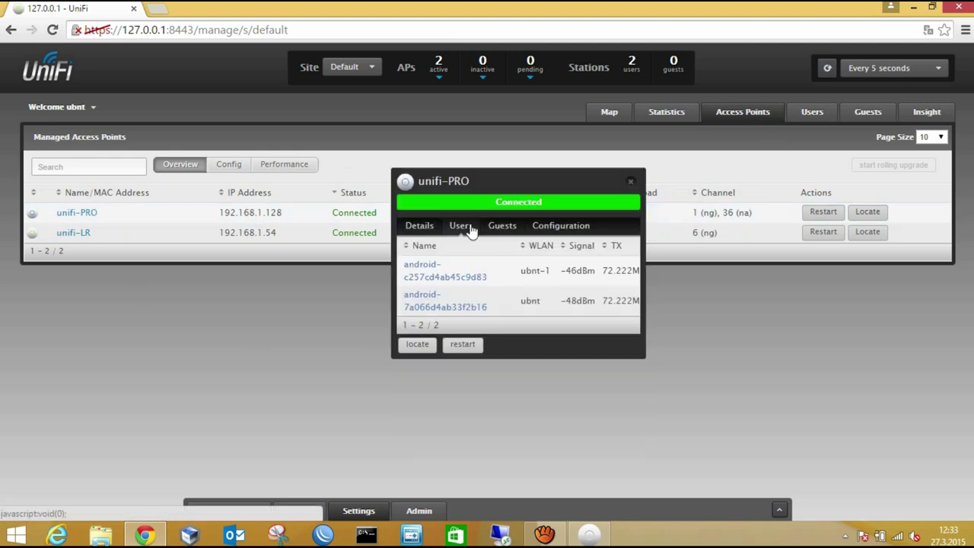
pyautogui.click(426, 274)
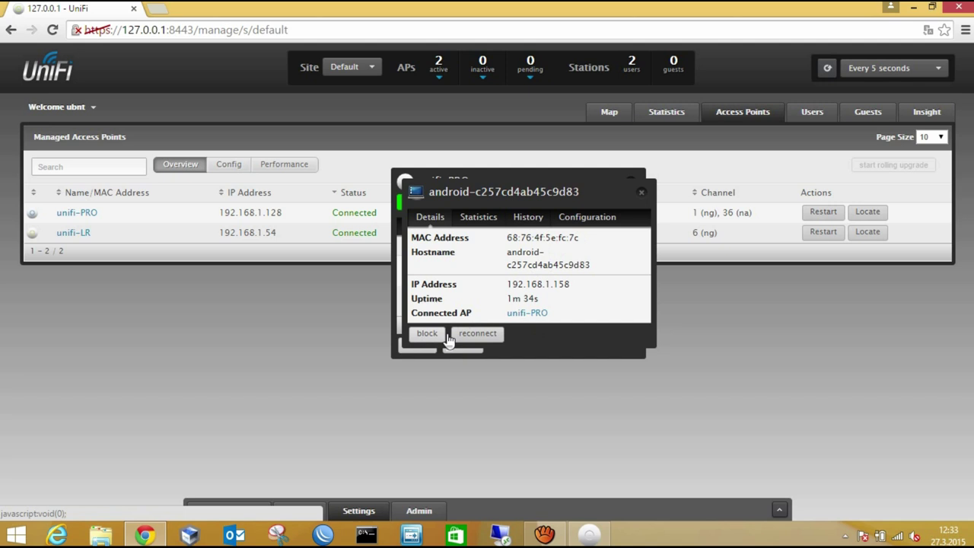
pyautogui.click(641, 192)
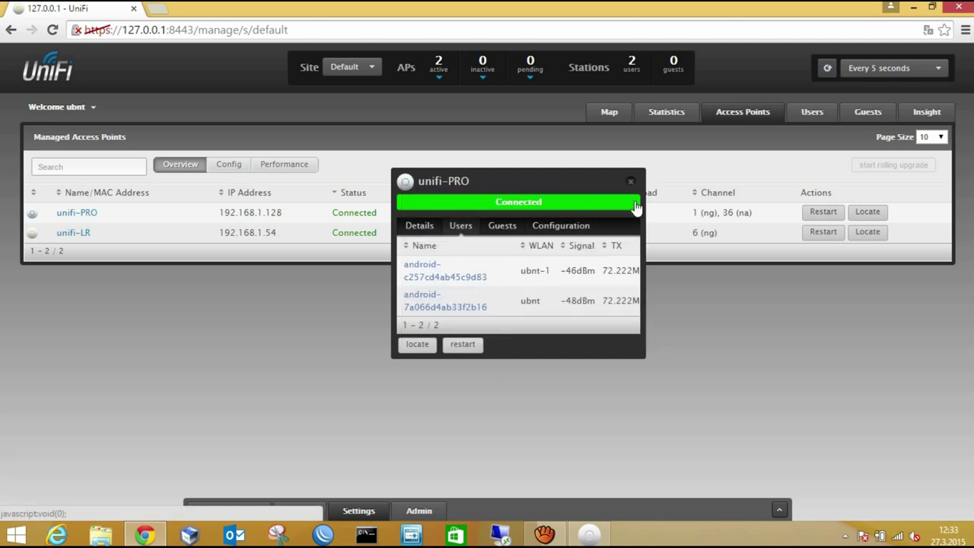
pyautogui.click(570, 227)
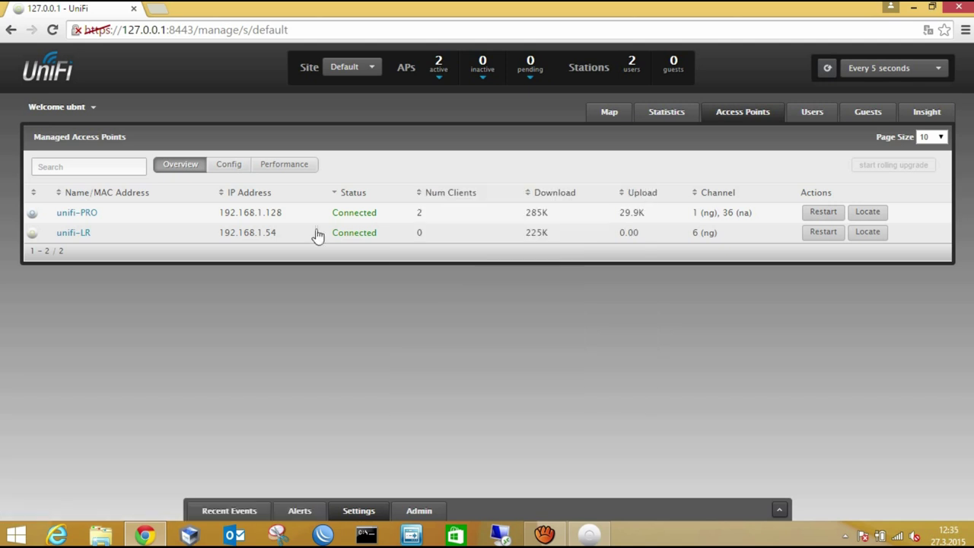
# Open the isolated unifi-LR's details, move the panel aside, and show its configuration settings.
pyautogui.click(73, 233)
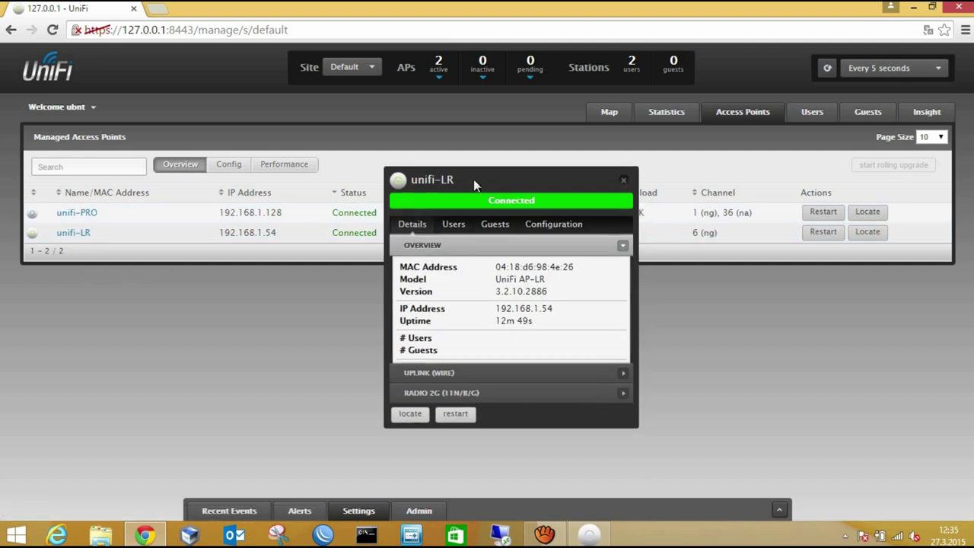
pyautogui.moveTo(474, 179); pyautogui.dragTo(441, 178)
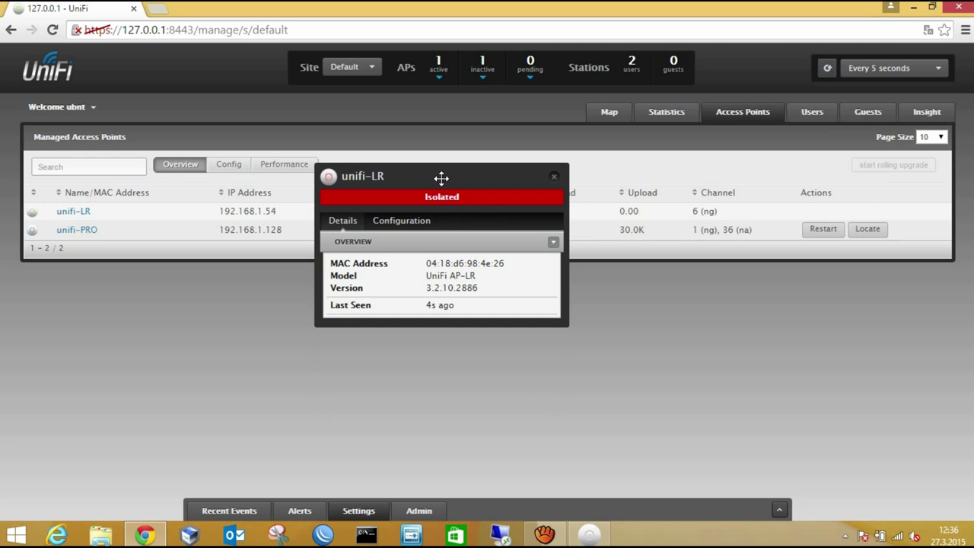
pyautogui.click(554, 176)
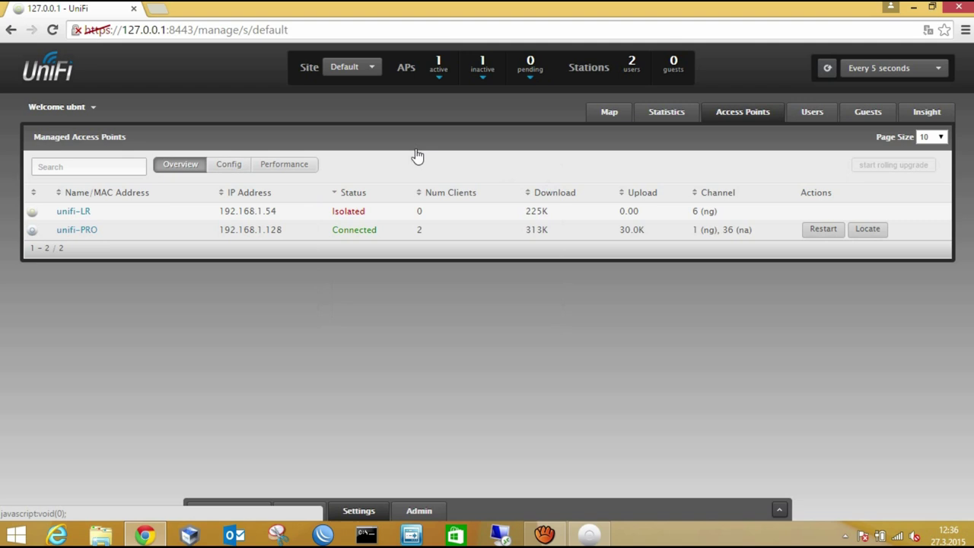
pyautogui.click(72, 212)
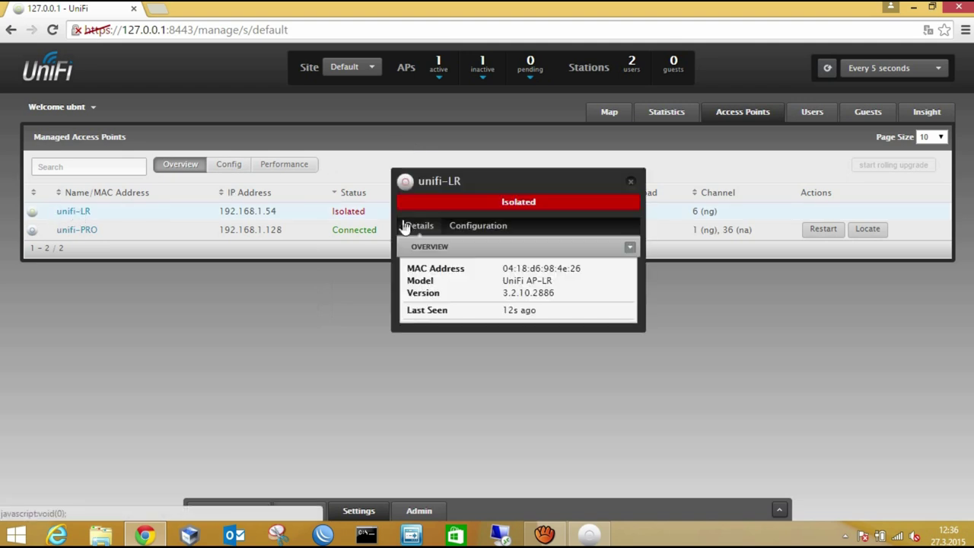
pyautogui.click(489, 234)
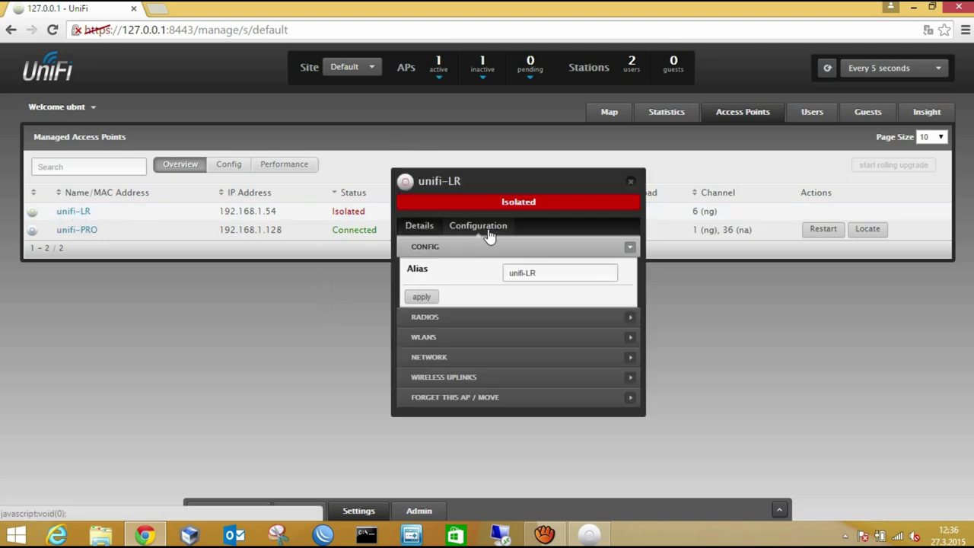
# Set unifi-LR to uplink wirelessly through unifi-PRO, confirm the topology change, and go to the map.
pyautogui.click(537, 376)
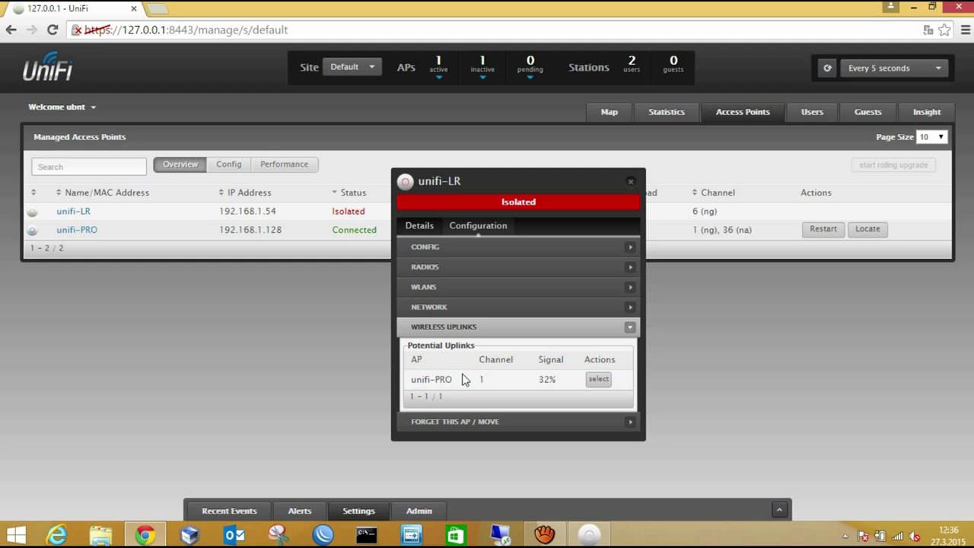
pyautogui.click(601, 379)
pyautogui.click(592, 132)
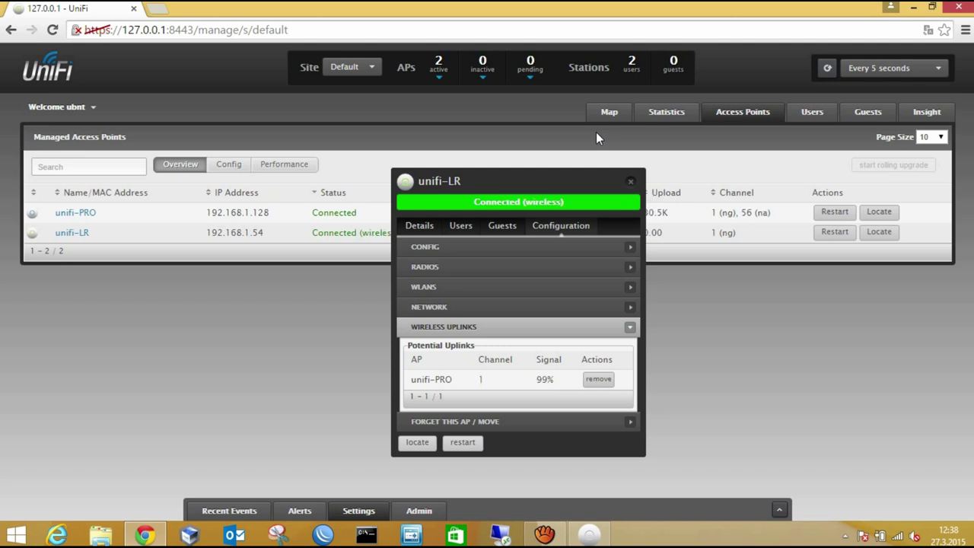
pyautogui.click(631, 181)
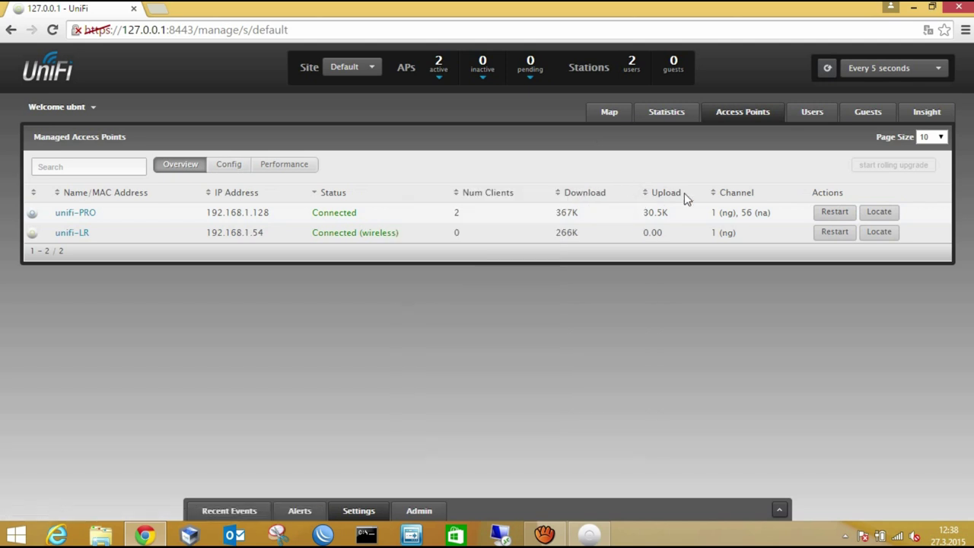
pyautogui.click(609, 118)
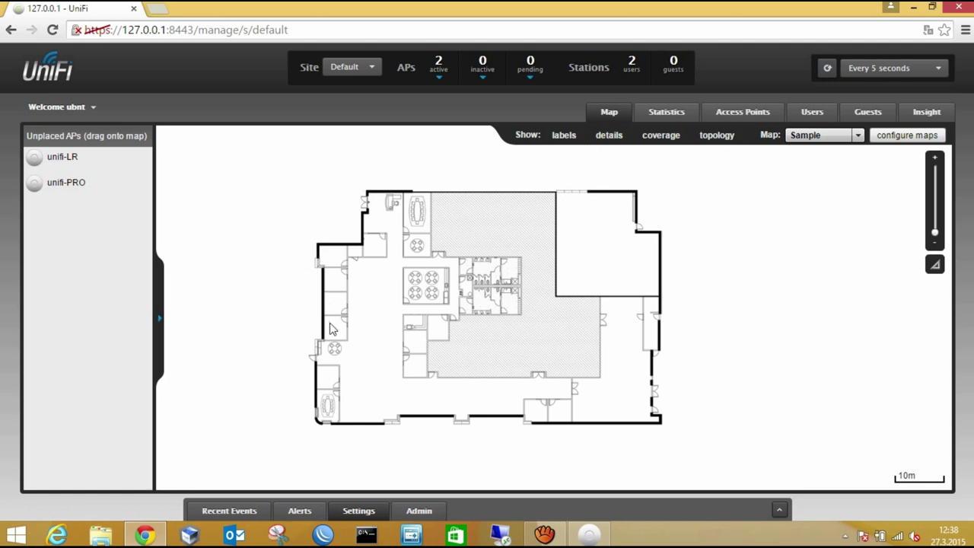
# Place unifi-PRO and unifi-LR on the Sample floor plan and check each one's details.
pyautogui.moveTo(54, 192); pyautogui.dragTo(524, 230)
pyautogui.click(43, 165)
pyautogui.moveTo(424, 321); pyautogui.dragTo(426, 317)
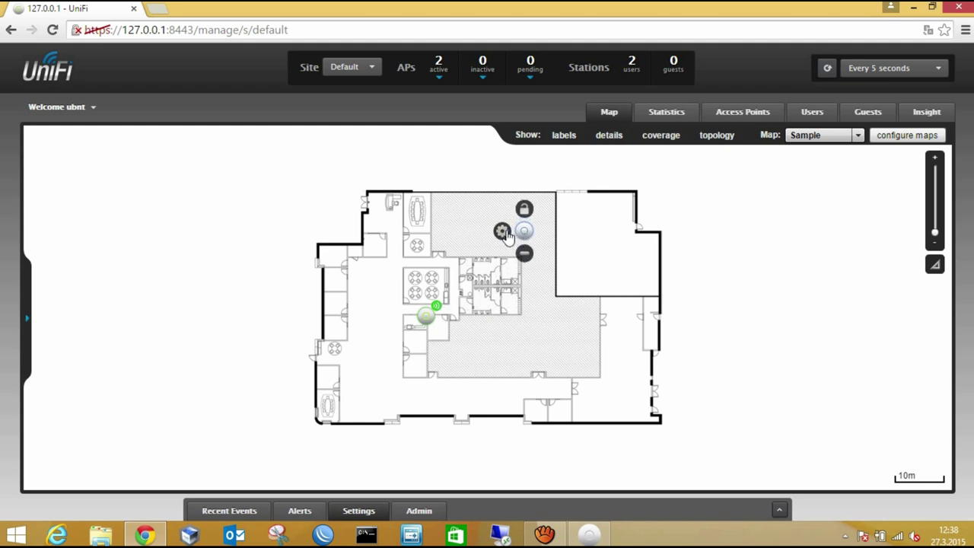
pyautogui.click(502, 232)
pyautogui.click(631, 181)
pyautogui.click(403, 317)
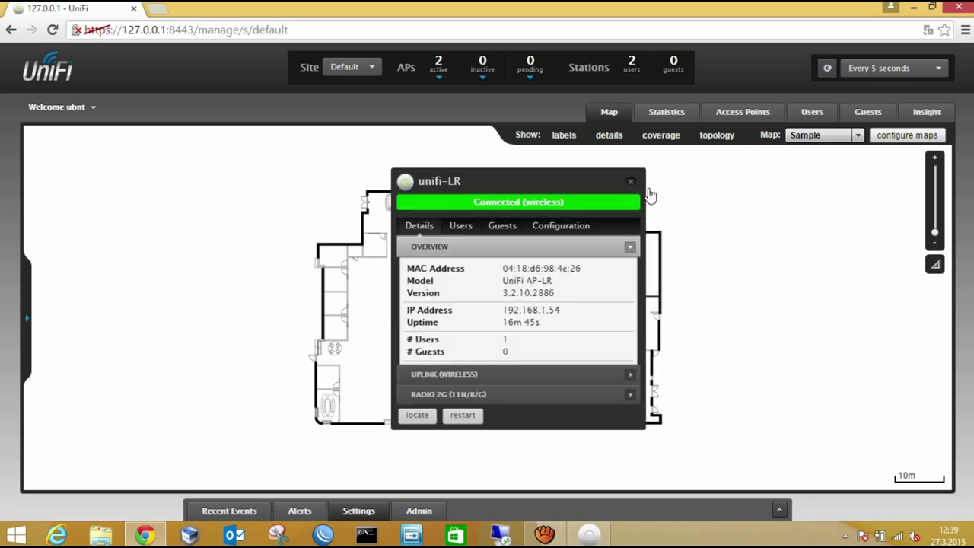
pyautogui.click(631, 181)
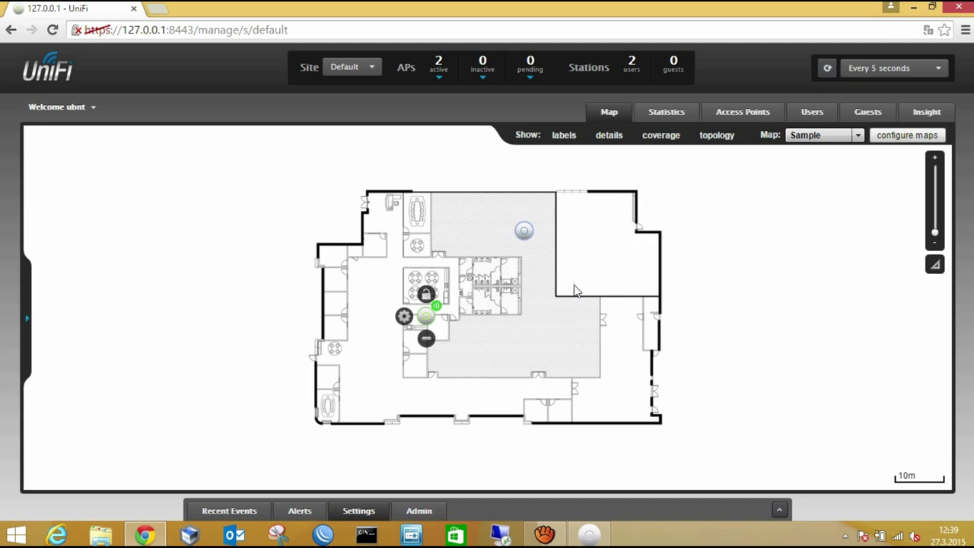
# Move the grey access point into the right wing and toggle the coverage heatmaps on and off.
pyautogui.moveTo(524, 231); pyautogui.dragTo(589, 301)
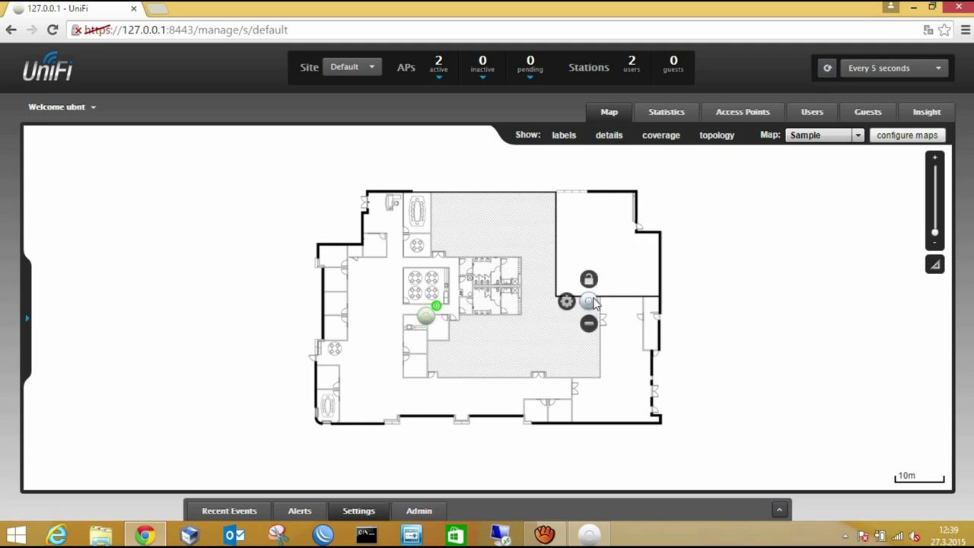
pyautogui.click(661, 136)
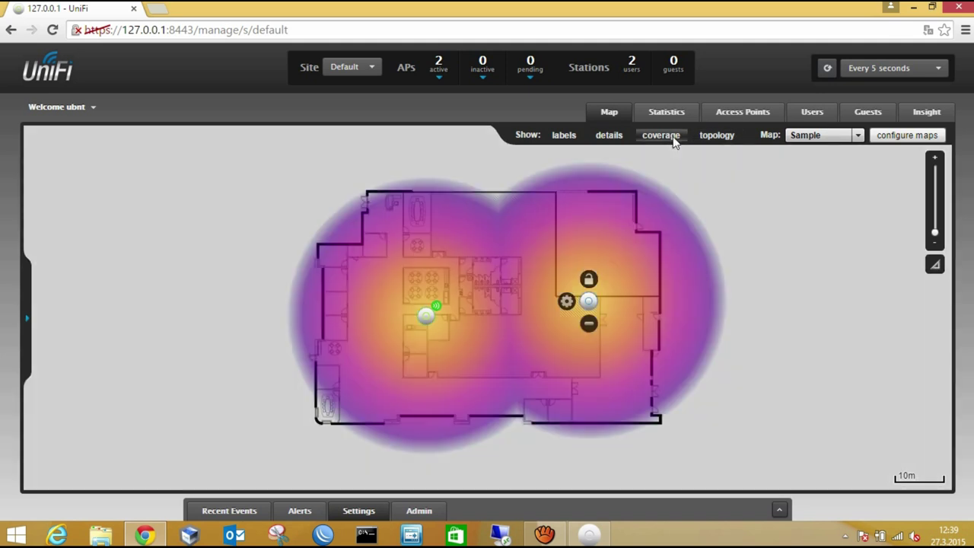
pyautogui.click(180, 271)
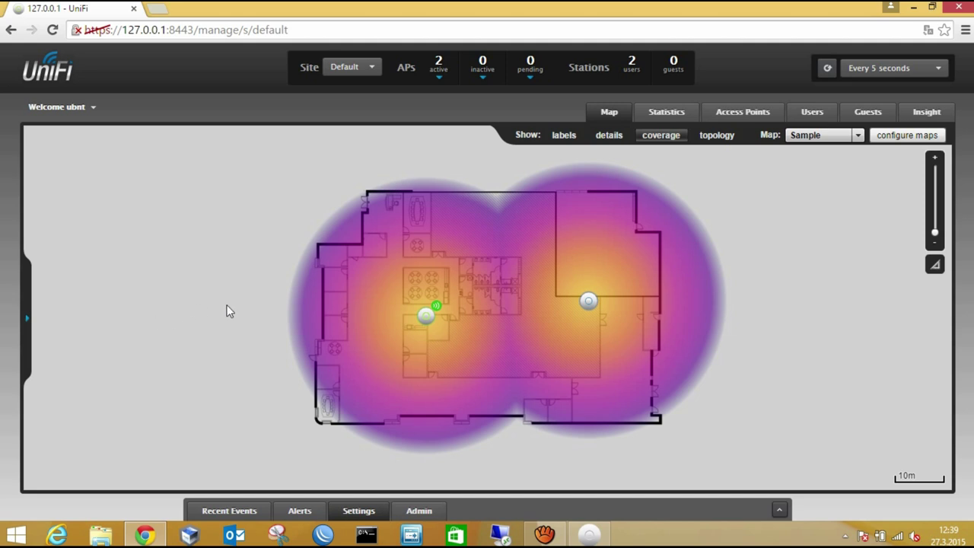
pyautogui.click(663, 139)
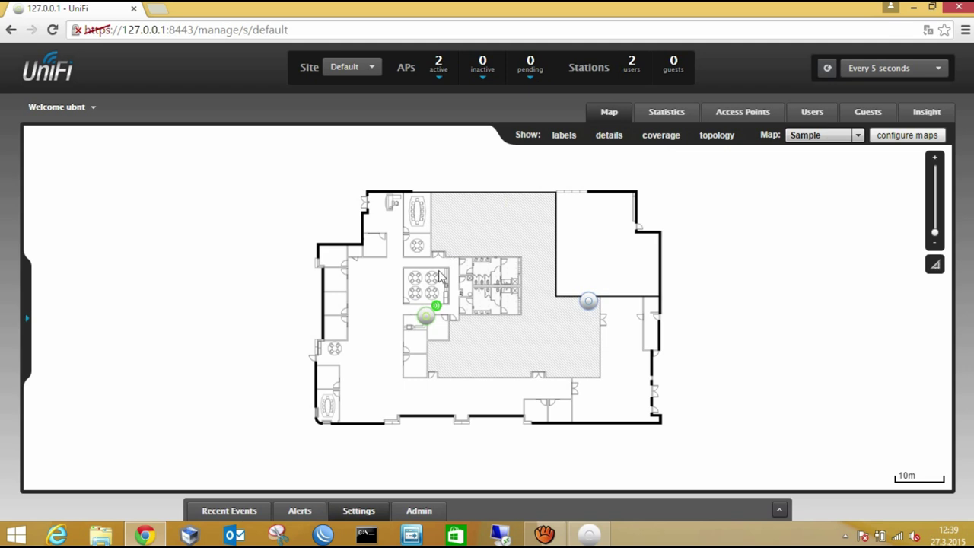
# Open unifi-LR's configuration and start its locate light flashing.
pyautogui.click(428, 315)
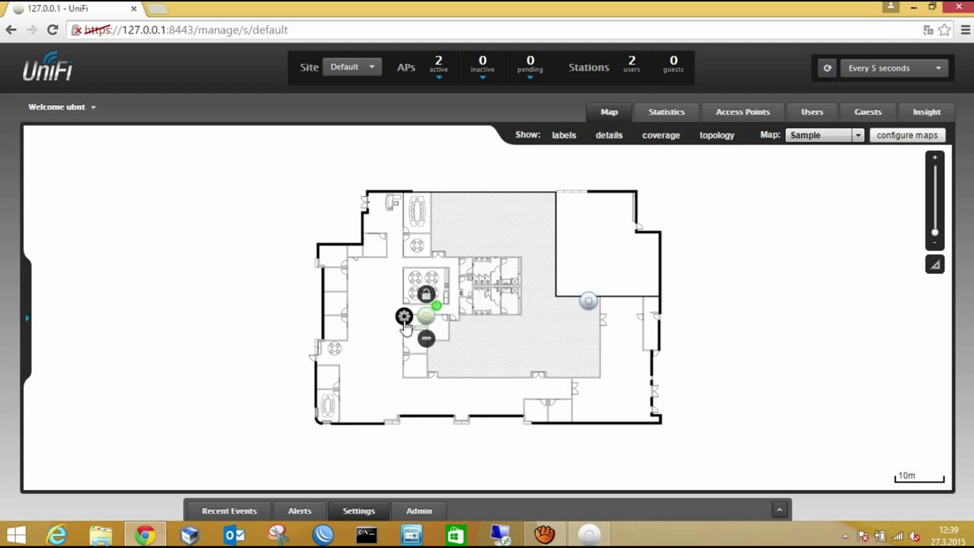
pyautogui.click(404, 318)
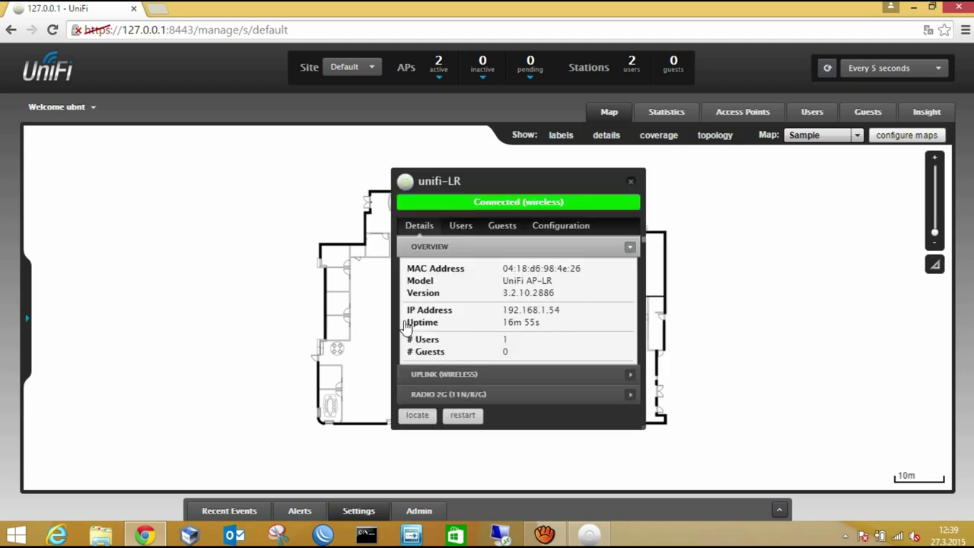
pyautogui.click(563, 229)
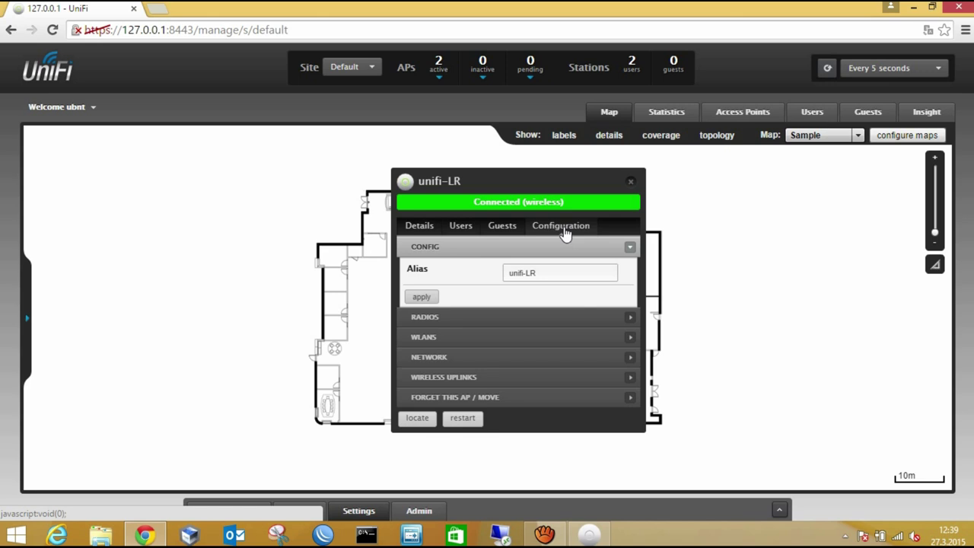
pyautogui.click(417, 417)
pyautogui.moveTo(565, 183); pyautogui.dragTo(314, 176)
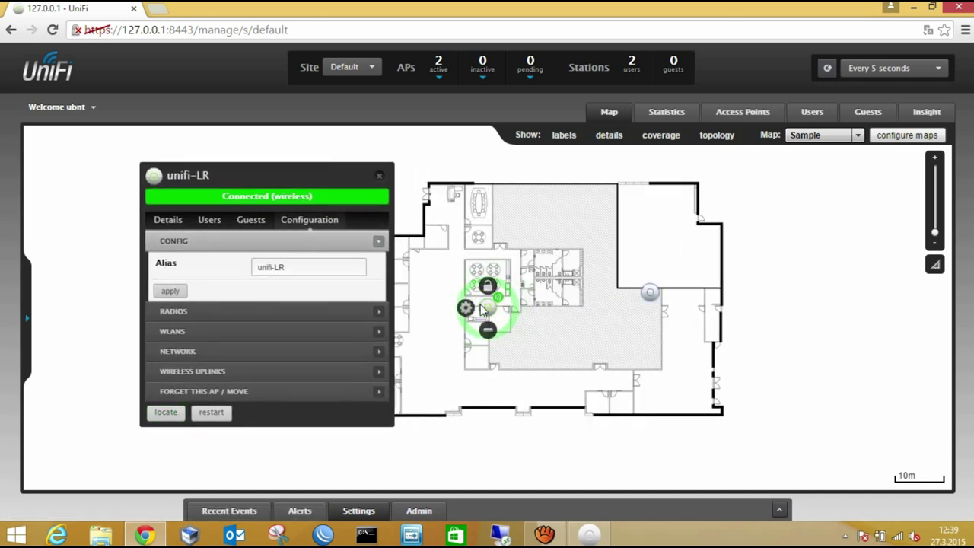
# Stop unifi-LR's locate flashing, close its panel, and log out of the controller.
pyautogui.click(165, 414)
pyautogui.click(379, 176)
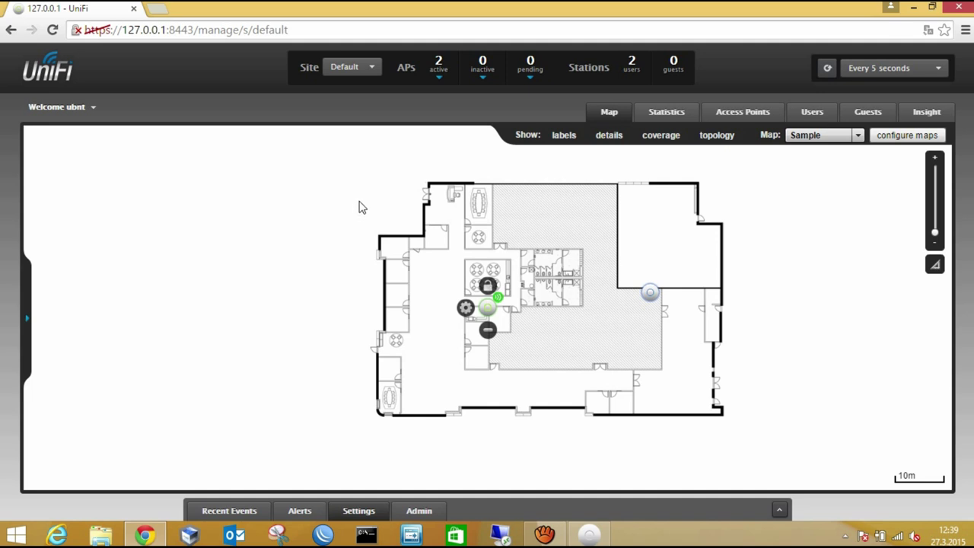
pyautogui.click(92, 109)
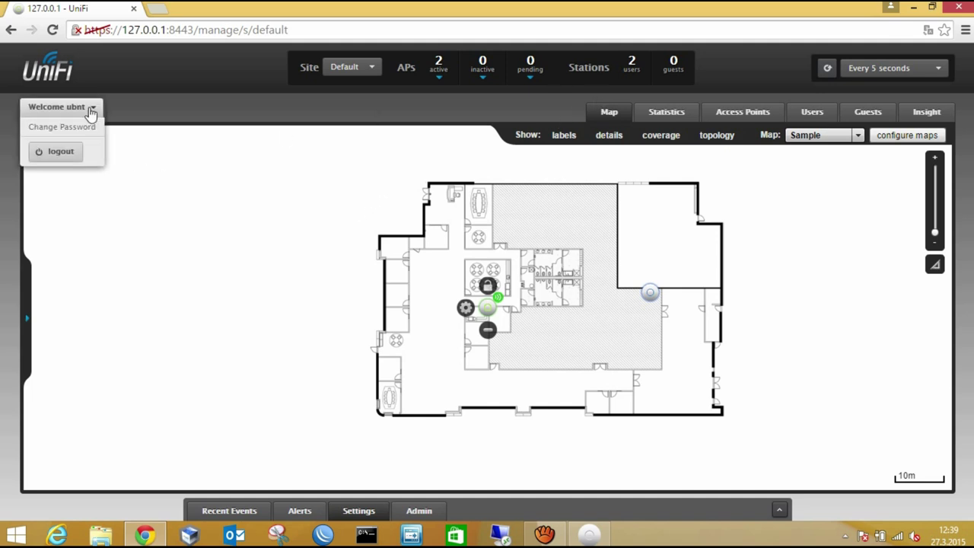
pyautogui.click(71, 153)
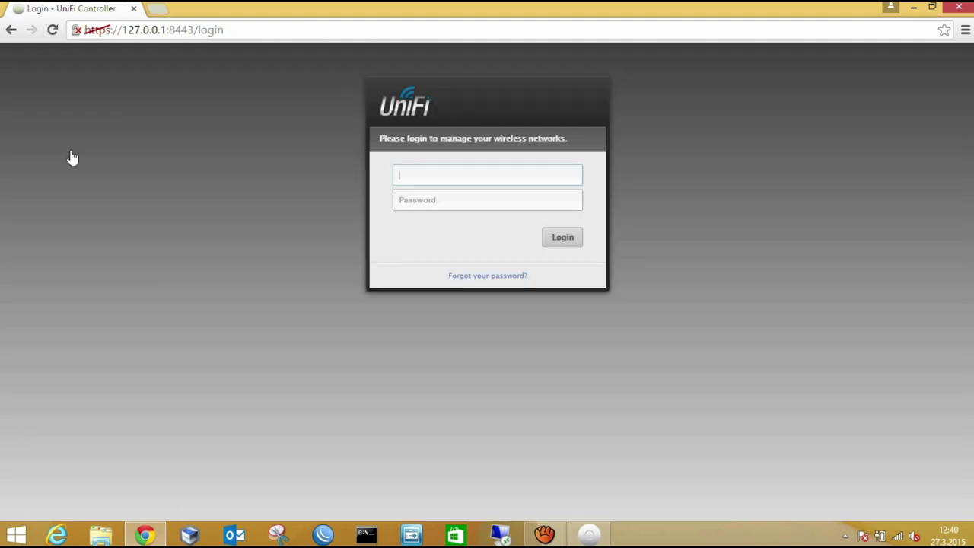